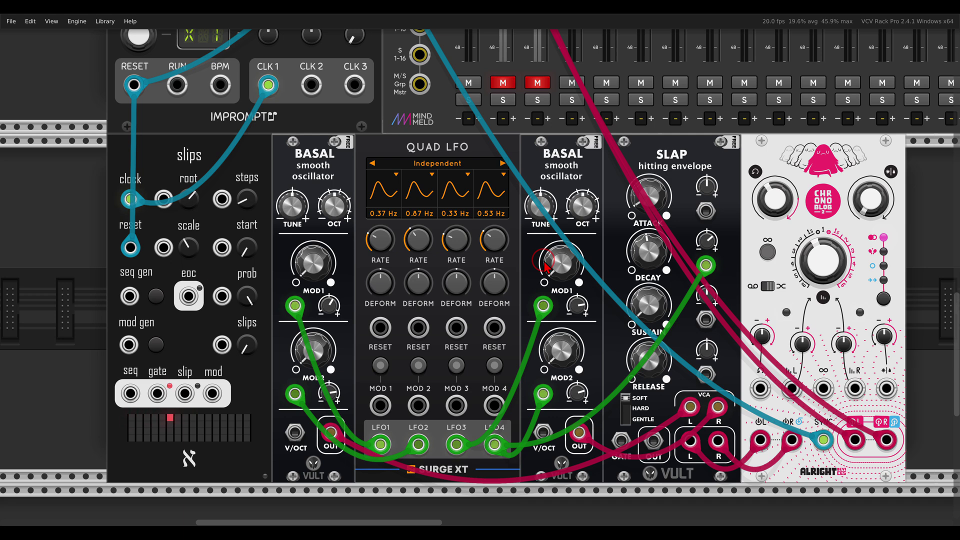
Step: Point out the slips sequencer module and glance through its options menu
mouse_move(207, 145)
left_mouse_down()
mouse_move(183, 190)
mouse_move(210, 144)
left_mouse_up()
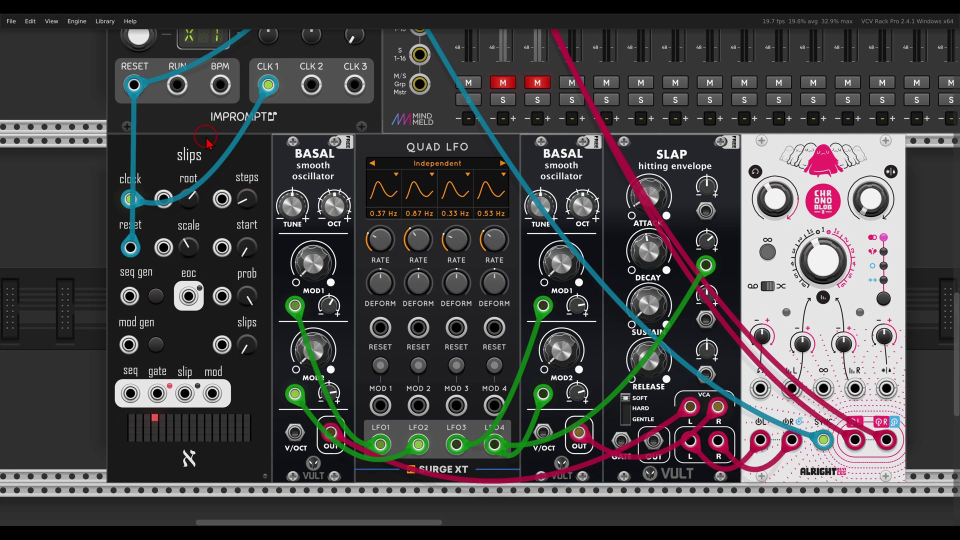
right_click(245, 166)
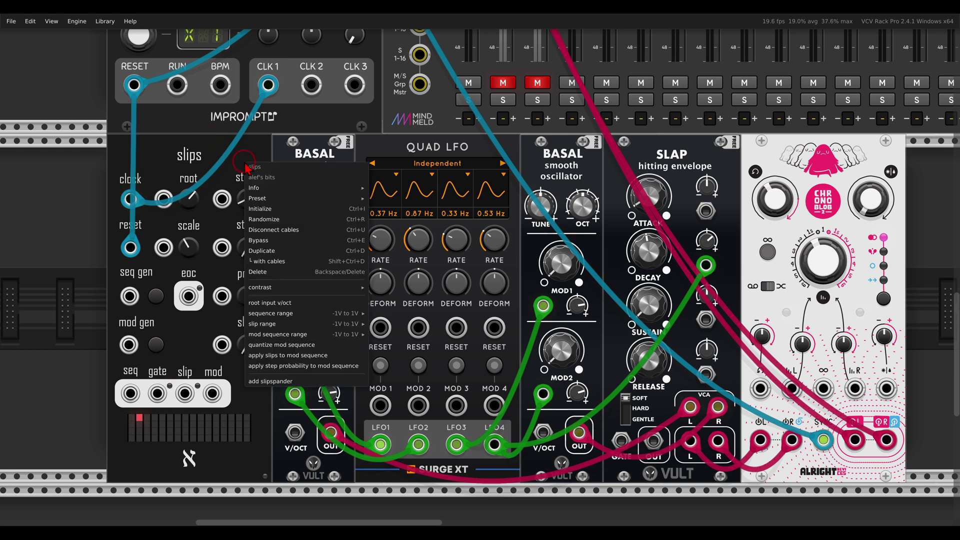
mouse_move(262, 189)
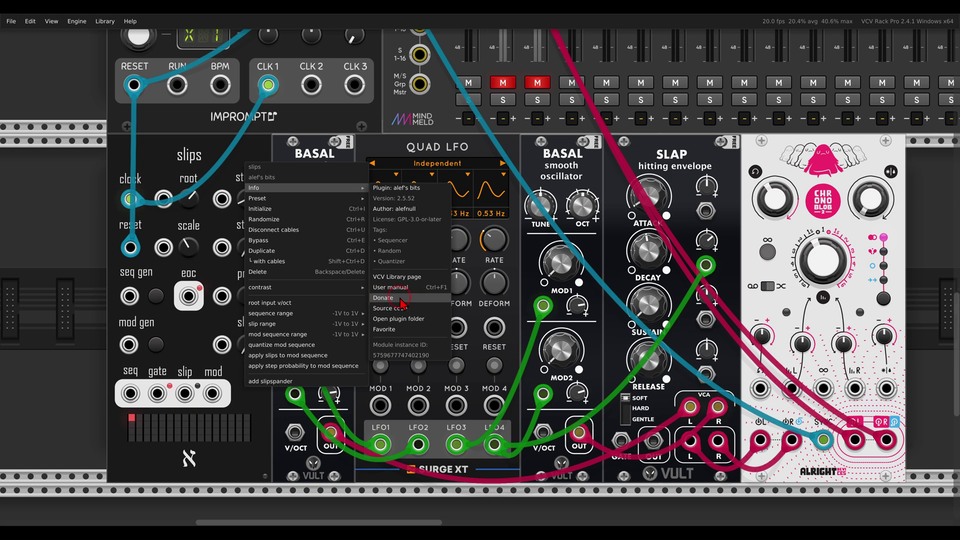
left_click(252, 150)
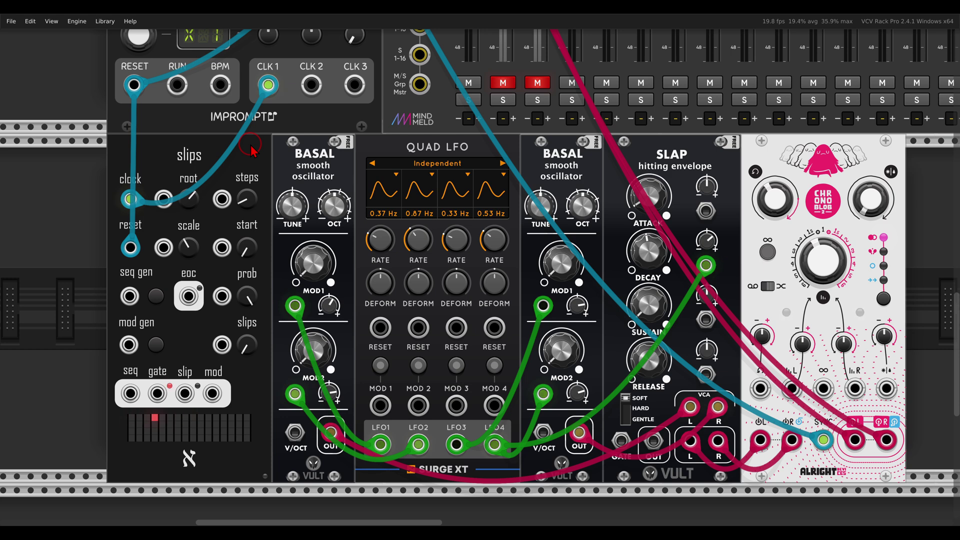
Step: Point out both BASAL oscillators, QUAD LFO and Chronoblob, then cable slips seq to both V/OCT inputs
mouse_move(345, 138)
left_mouse_down()
mouse_move(276, 183)
mouse_move(351, 134)
left_mouse_up()
mouse_move(584, 134)
left_mouse_down()
mouse_move(528, 155)
mouse_move(591, 139)
left_mouse_up()
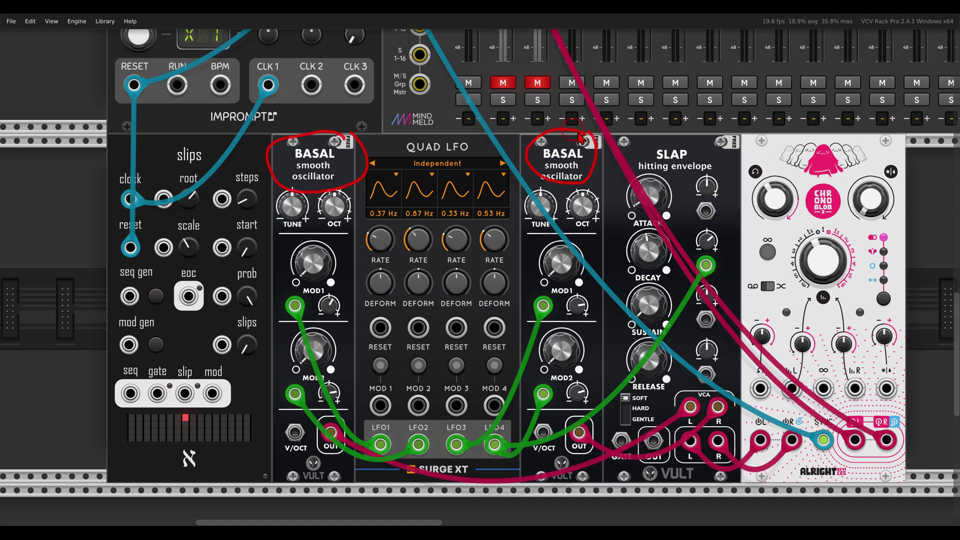
mouse_move(479, 132)
left_mouse_down()
mouse_move(378, 131)
mouse_move(472, 173)
left_mouse_up()
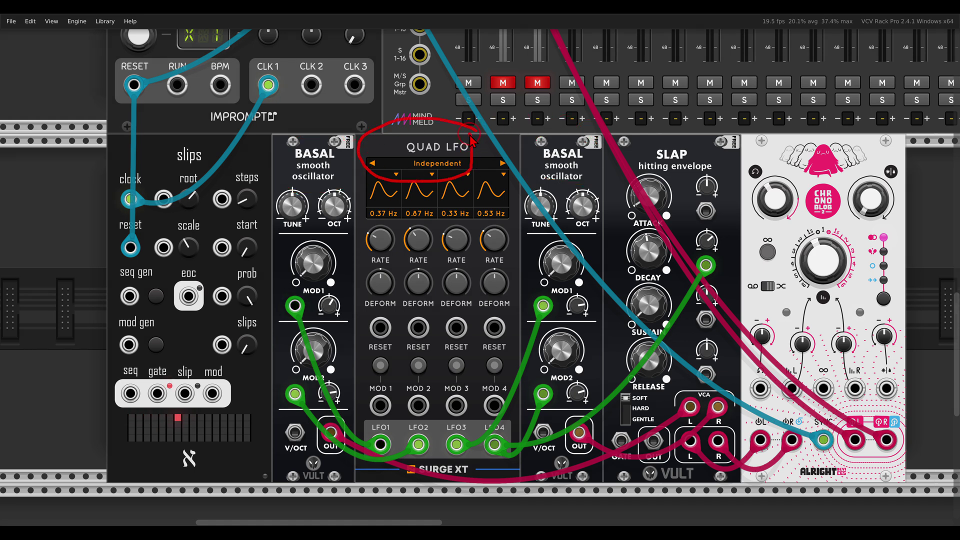
mouse_move(852, 135)
left_mouse_down()
mouse_move(811, 192)
mouse_move(860, 146)
left_mouse_up()
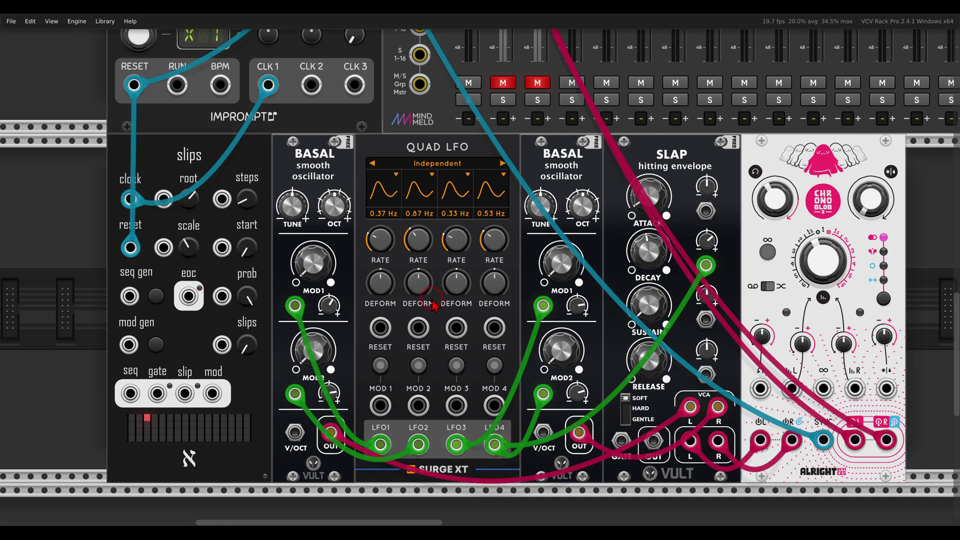
left_click_drag(129, 394, 544, 431)
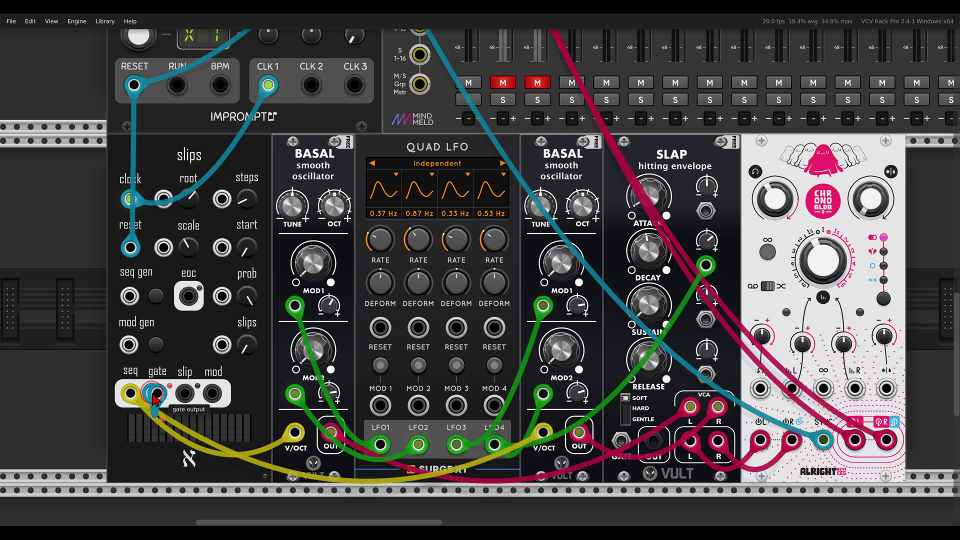
Step: Patch the slips gate into SLAP's gate input and set the sequence range to 0V–2V
left_click_drag(158, 394, 622, 441)
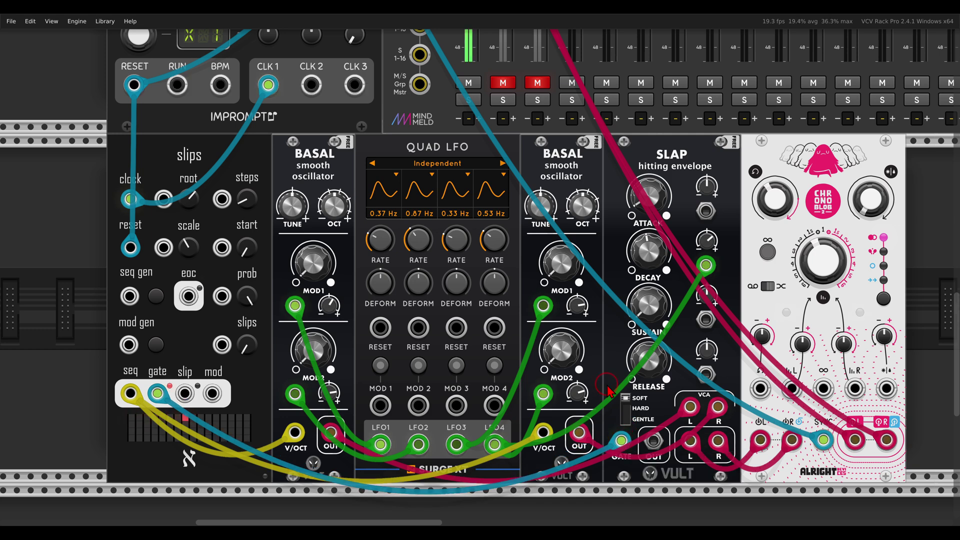
left_click_drag(491, 346, 707, 322)
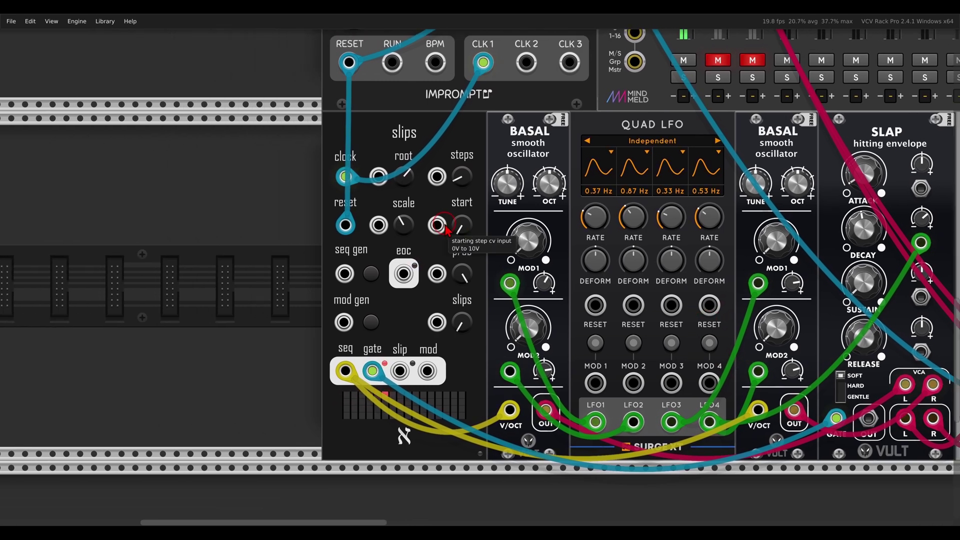
scroll(407, 240, "up", 2)
scroll(407, 245, "down", 1)
right_click(479, 88)
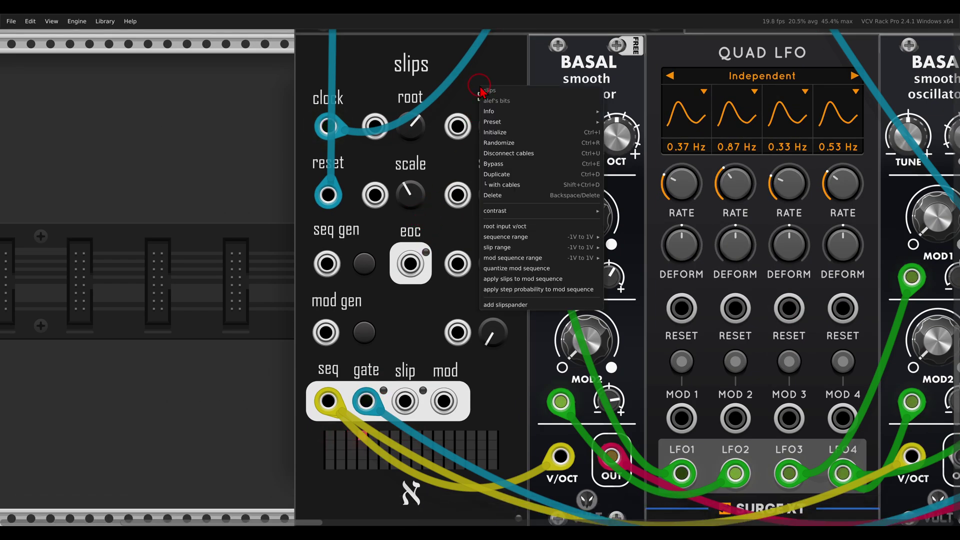
mouse_move(575, 237)
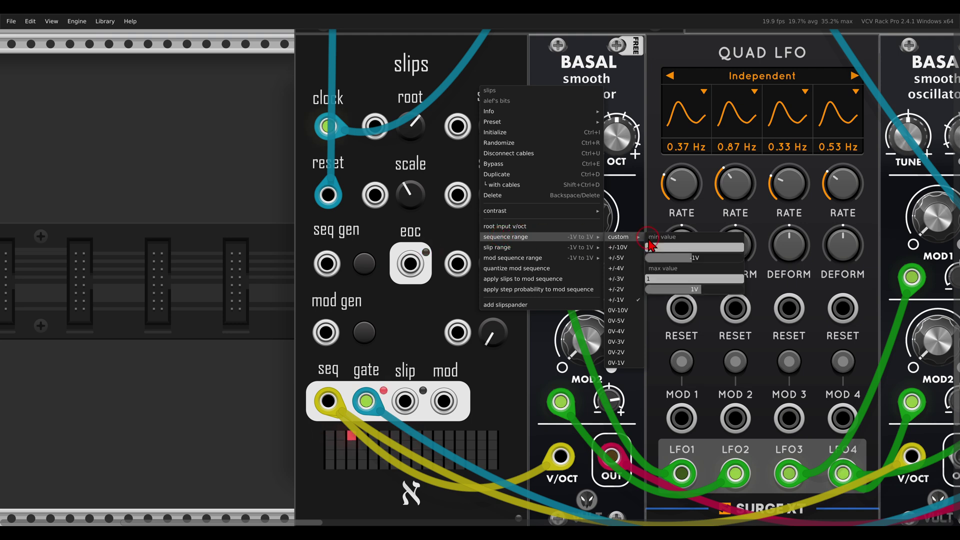
left_click(623, 353)
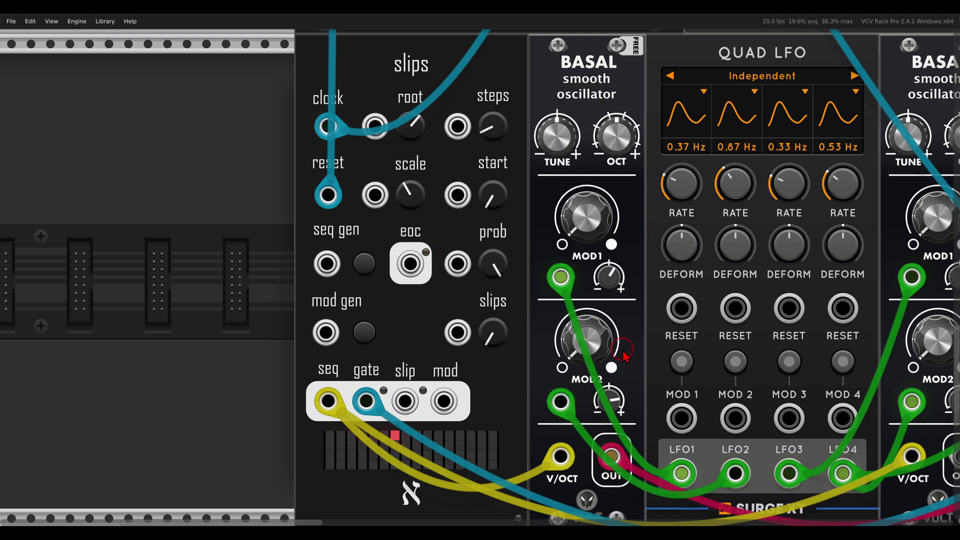
Step: Generate a new slips sequence, then point out the step display and the slips input and knob
left_click(367, 265)
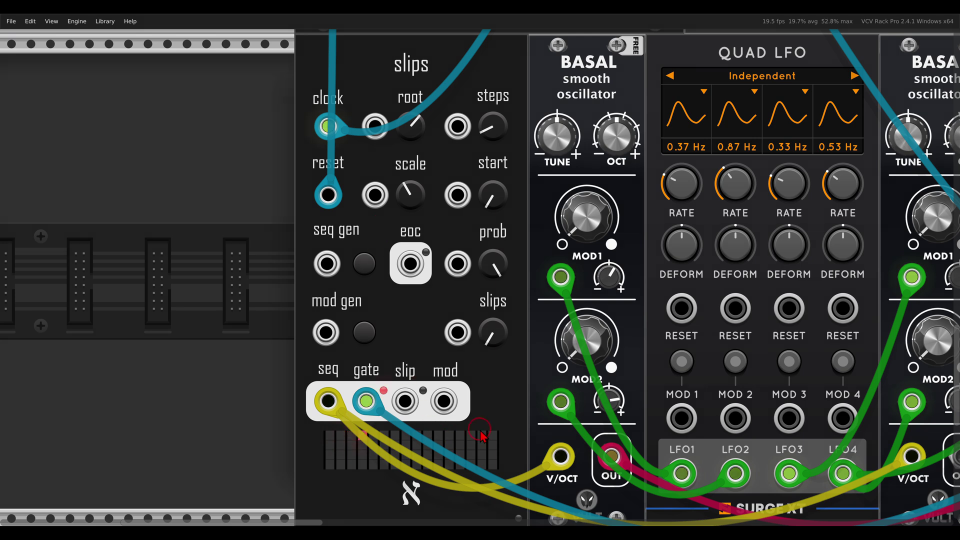
mouse_move(507, 423)
left_mouse_down()
mouse_move(385, 493)
mouse_move(509, 429)
left_mouse_up()
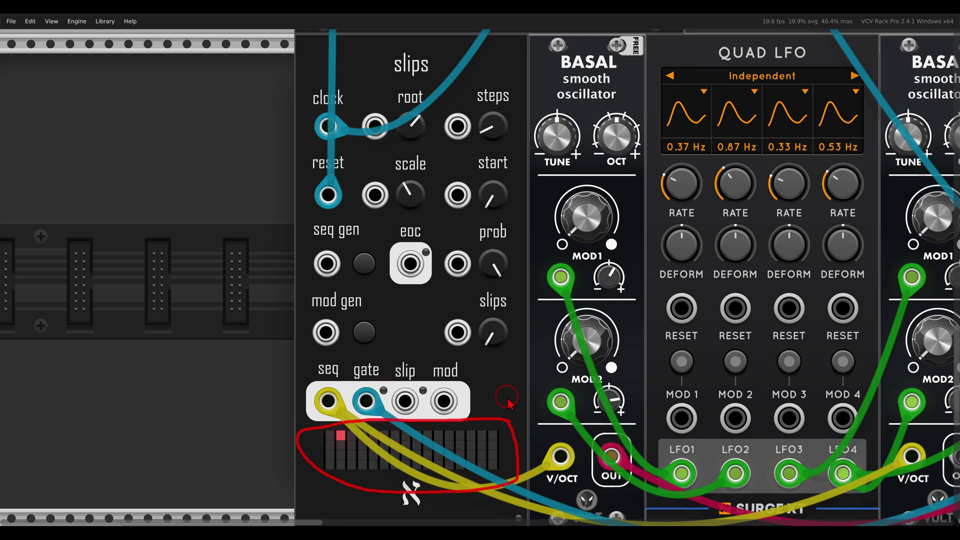
key("Escape")
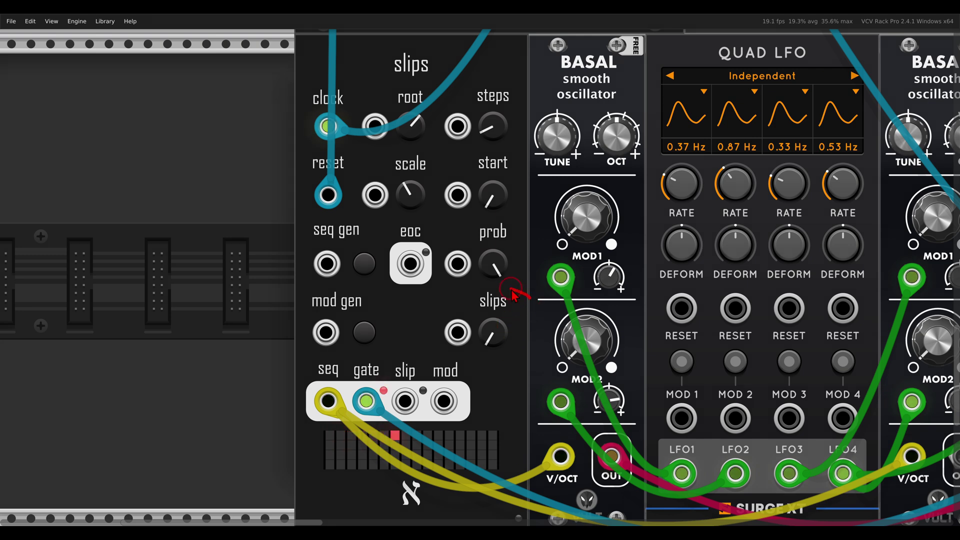
mouse_move(514, 292)
left_mouse_down()
mouse_move(437, 329)
mouse_move(520, 311)
left_mouse_up()
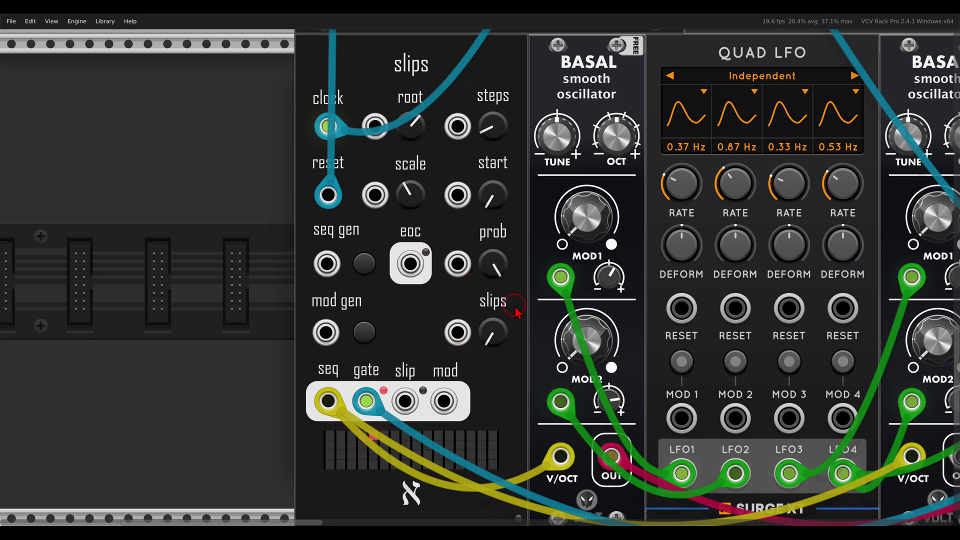
Step: Set slip range to 0V–1V, raise slips amount to about 23 %, and indicate root and scale controls
right_click(480, 90)
mouse_move(514, 253)
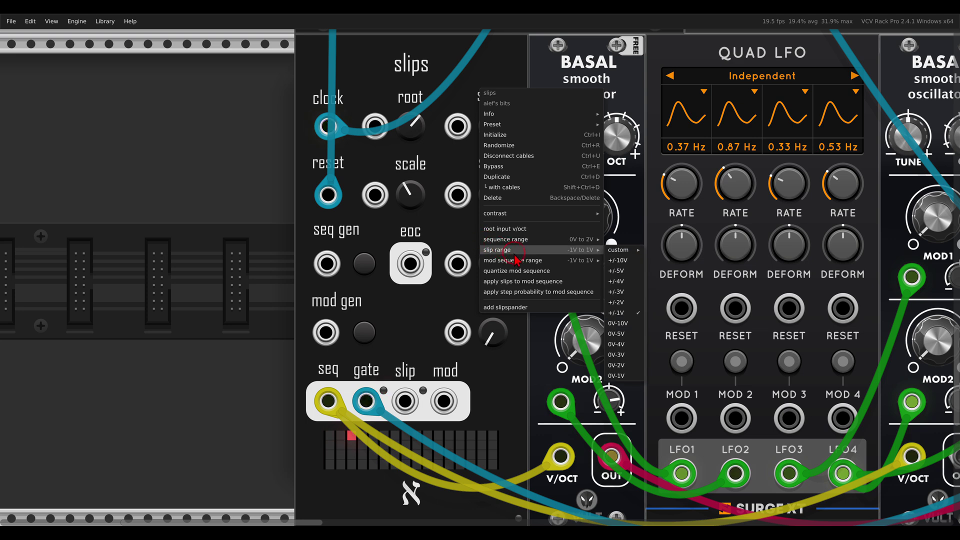
left_click(627, 377)
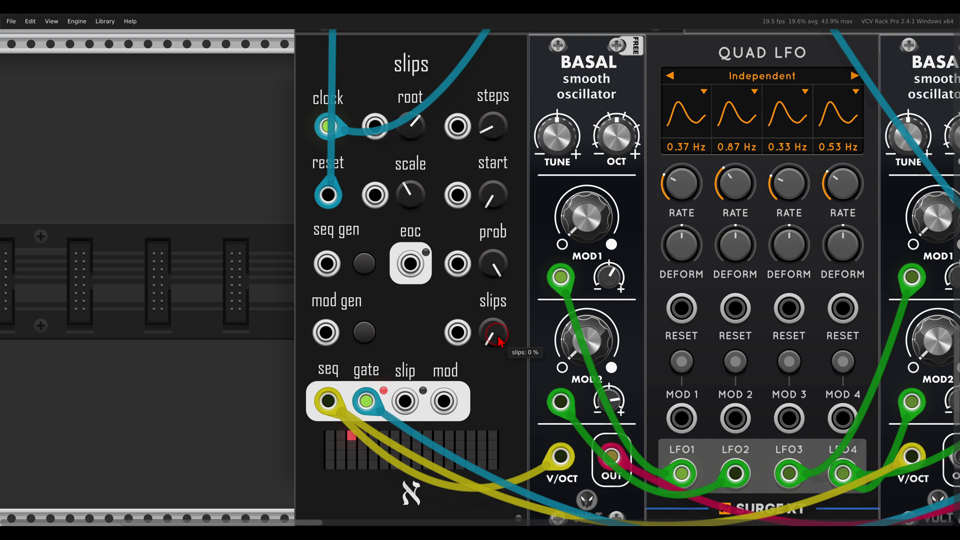
left_click_drag(502, 342, 474, 293)
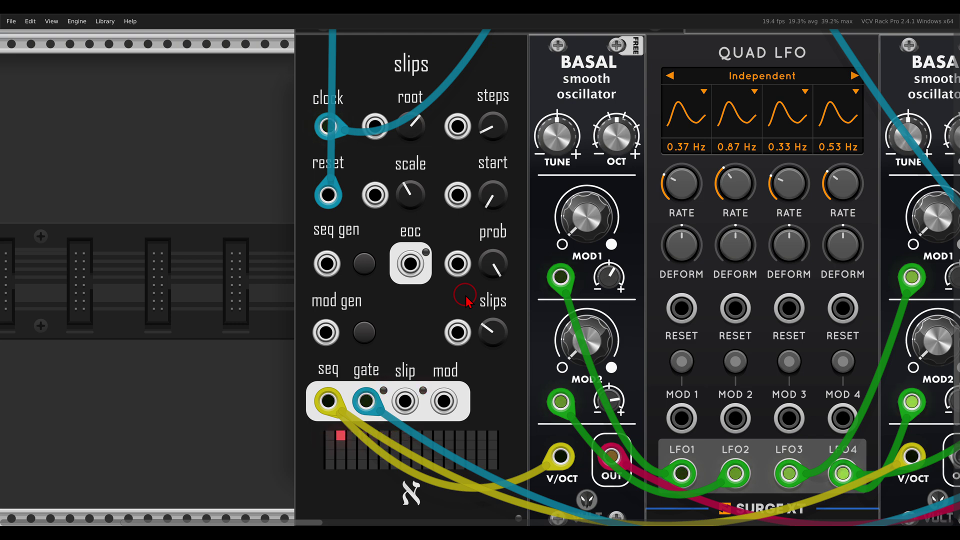
mouse_move(444, 87)
left_mouse_down()
mouse_move(404, 75)
mouse_move(366, 104)
mouse_move(353, 169)
mouse_move(385, 220)
mouse_move(444, 189)
mouse_move(450, 94)
left_mouse_up()
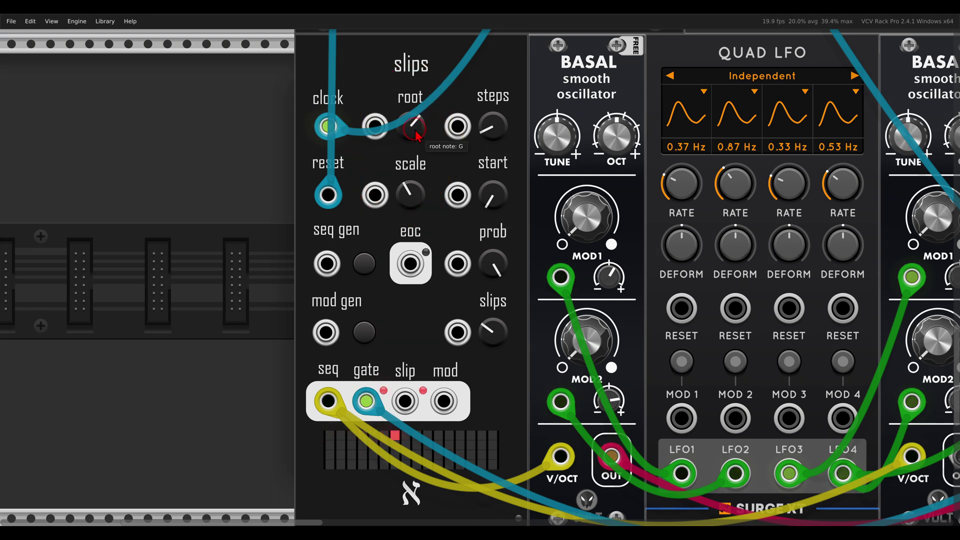
mouse_move(412, 198)
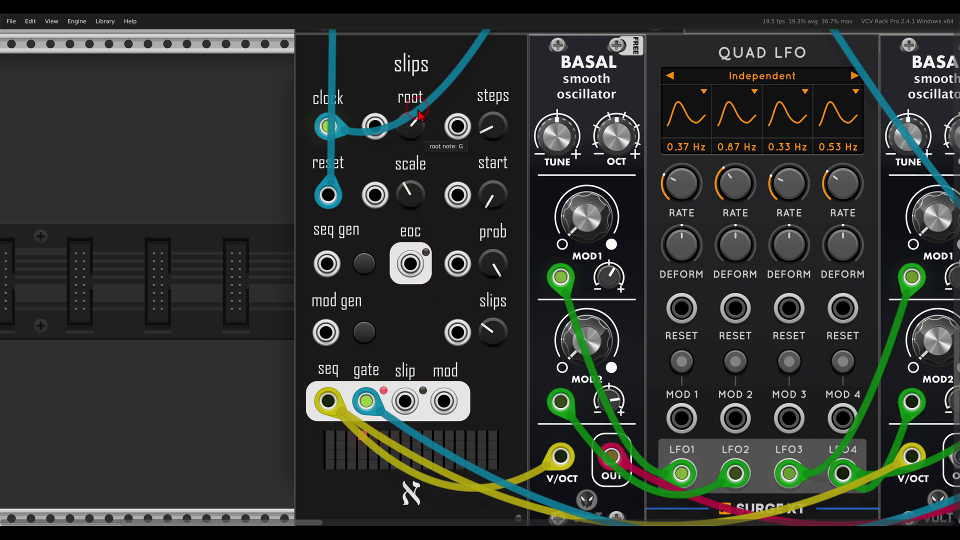
Step: Lower the slips step probability from 100 % to about 72 %
right_click(403, 75)
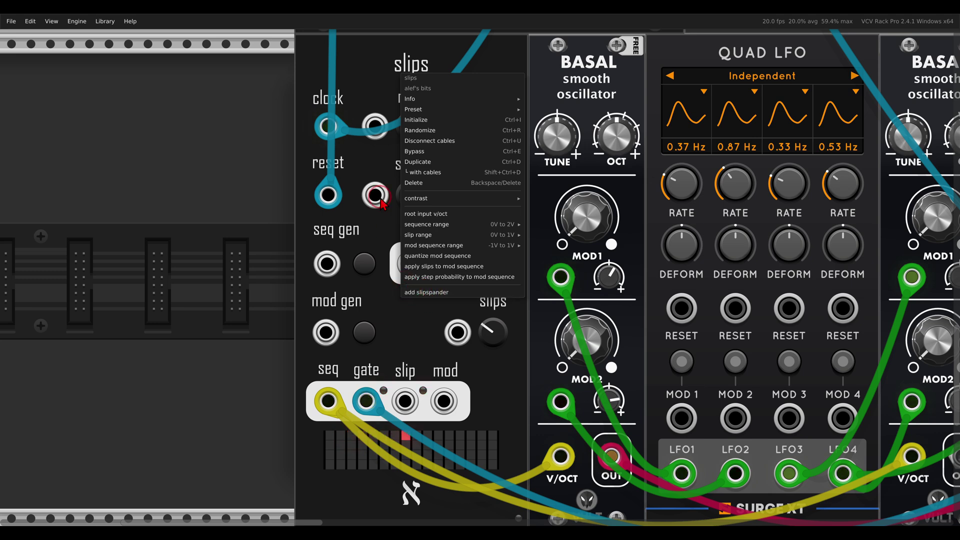
left_click(375, 105)
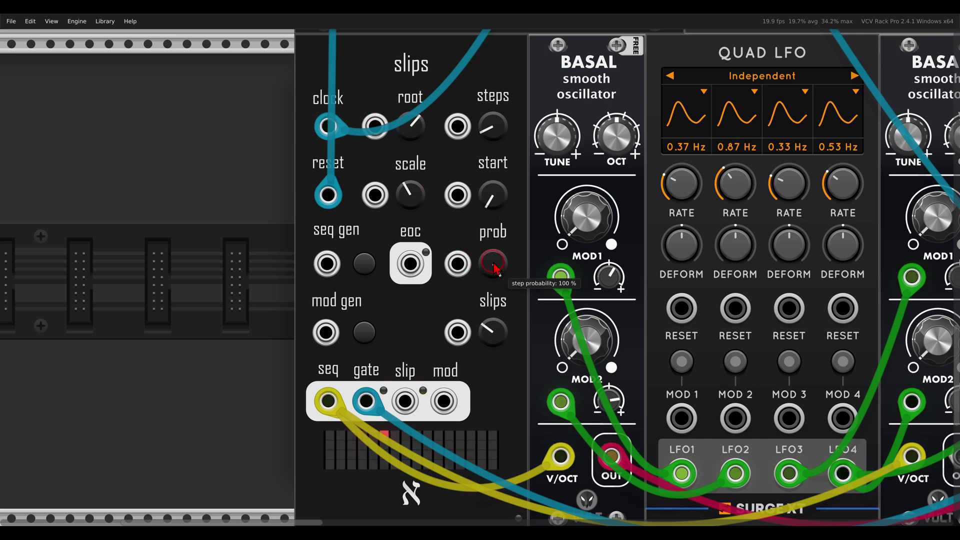
left_click_drag(495, 268, 490, 289)
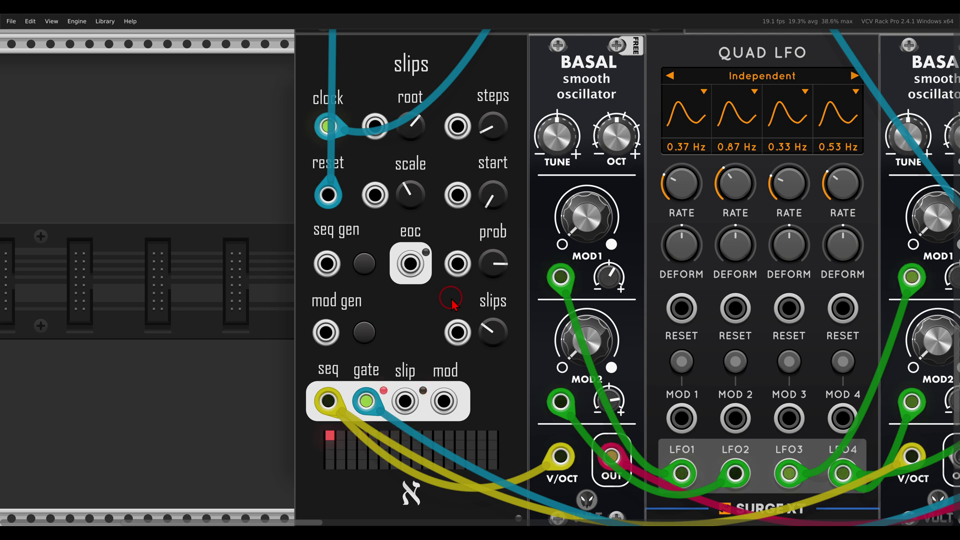
left_click_drag(493, 265, 492, 273)
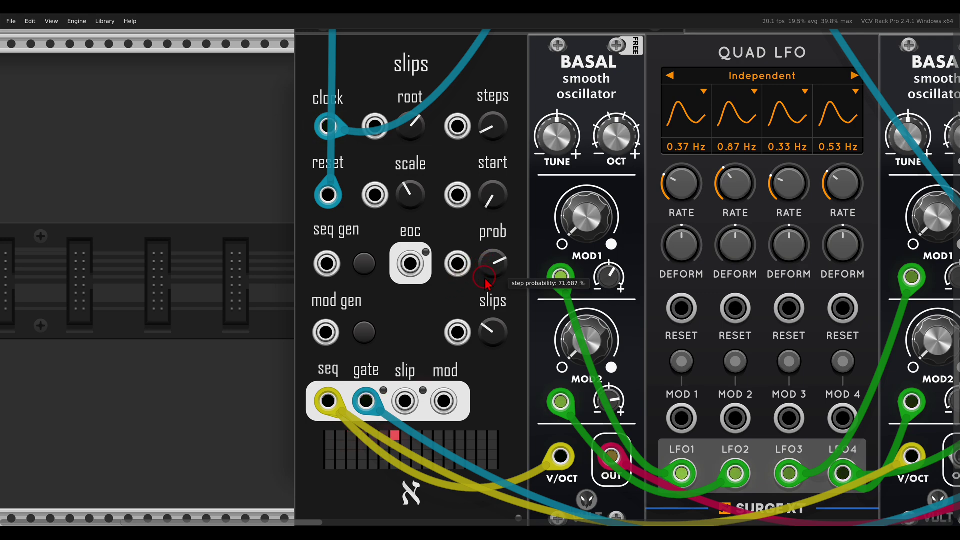
Step: Turn Chronoblob's dry/wet mix up to about 0.4
scroll(462, 315, "down", 2)
left_click_drag(692, 313, 450, 310)
left_click_drag(864, 191, 836, 148)
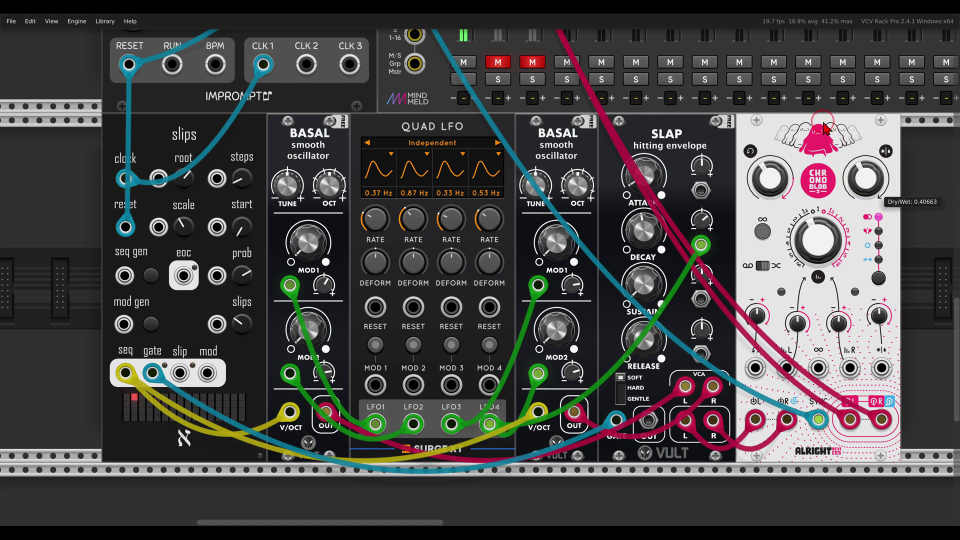
Step: Move to the drum patch and point out PHRASE-SEQ-16, MODERN VCO, QUAD LFO and VCO
scroll(363, 247, "left", 1)
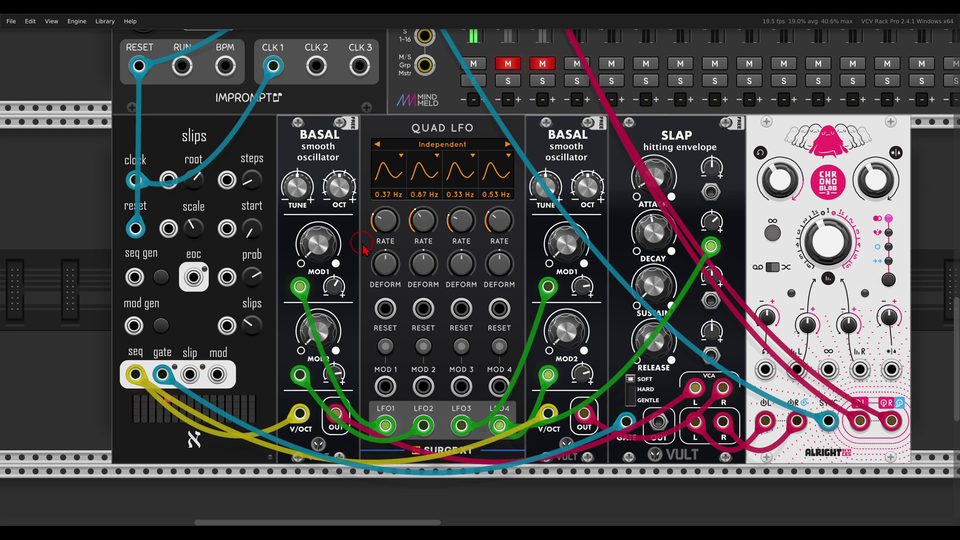
scroll(363, 249, "down", 1)
scroll(363, 243, "down", 1)
scroll(362, 243, "up", 16)
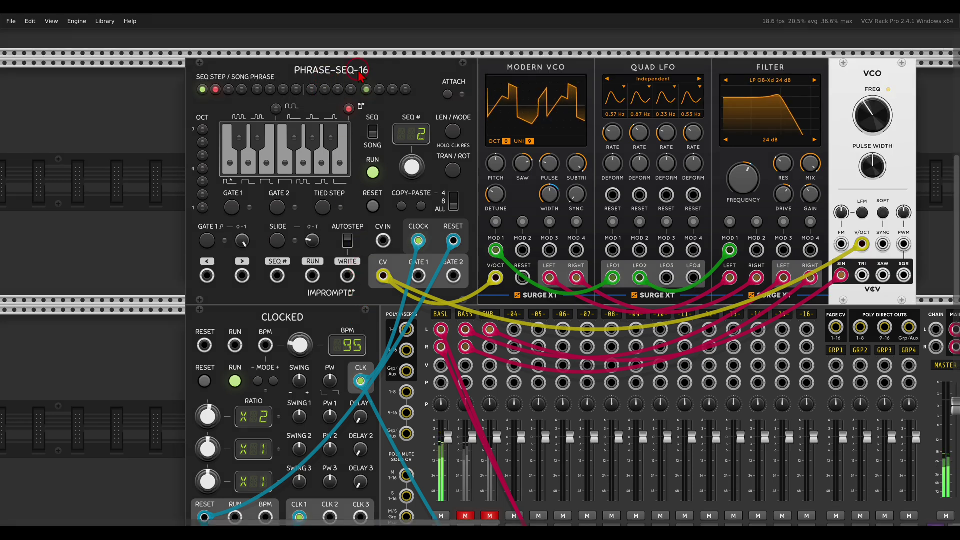
mouse_move(377, 50)
left_mouse_down()
mouse_move(263, 60)
mouse_move(376, 55)
left_mouse_up()
mouse_move(553, 54)
left_mouse_down()
mouse_move(493, 75)
mouse_move(563, 53)
left_mouse_up()
left_click_drag(670, 72, 666, 63)
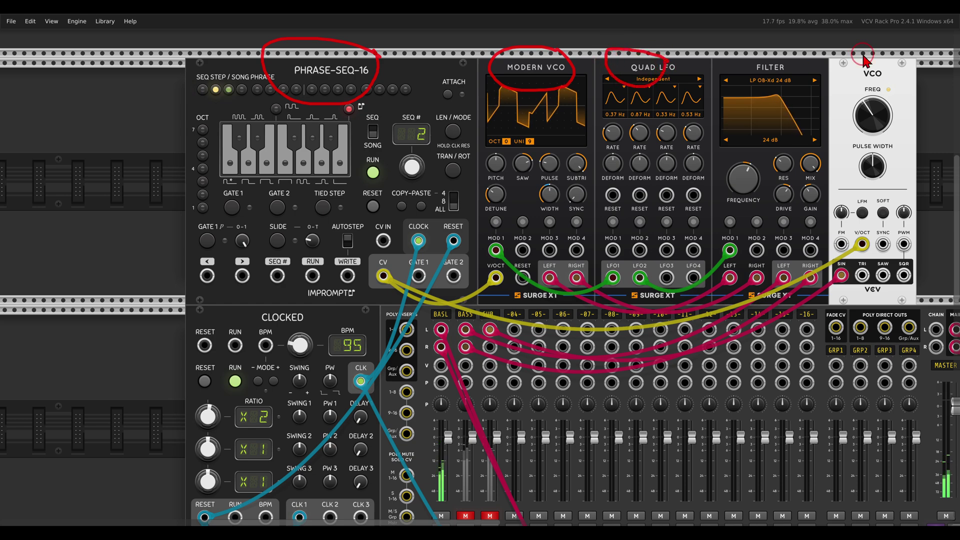
mouse_move(885, 64)
left_mouse_down()
mouse_move(854, 75)
mouse_move(879, 90)
left_mouse_up()
Step: Unmute the BASS and SUB mixer channels
scroll(550, 350, "down", 3)
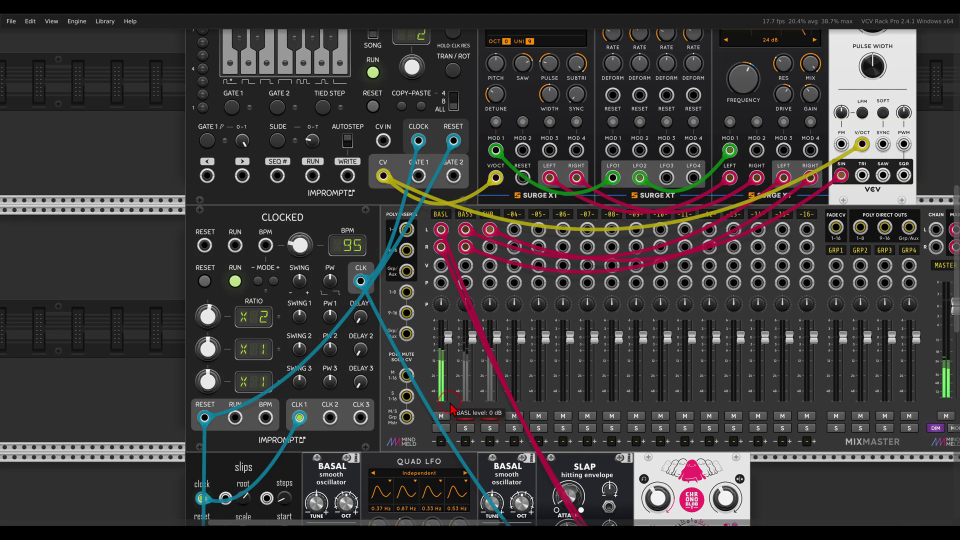
left_click(466, 416)
left_click(491, 416)
scroll(490, 420, "down", 4)
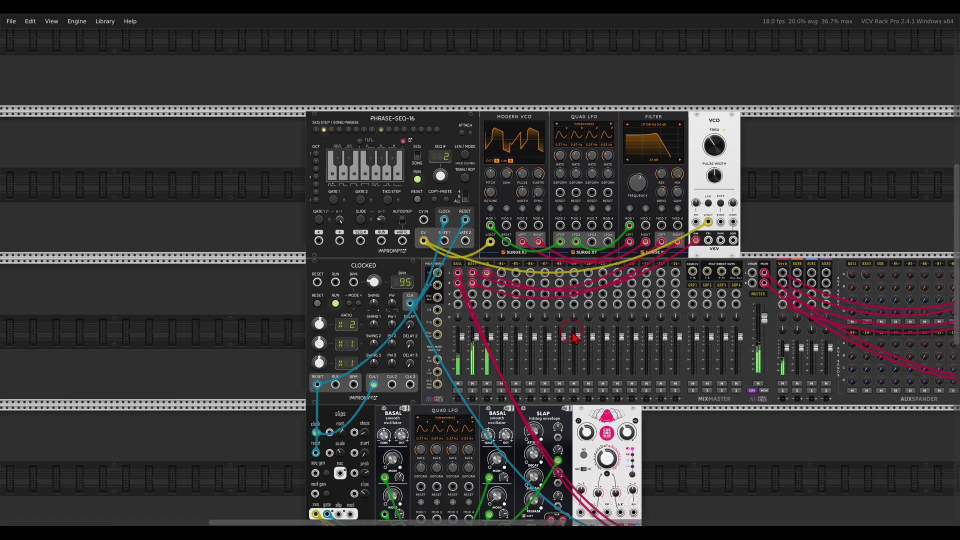
scroll(556, 295, "down", 2)
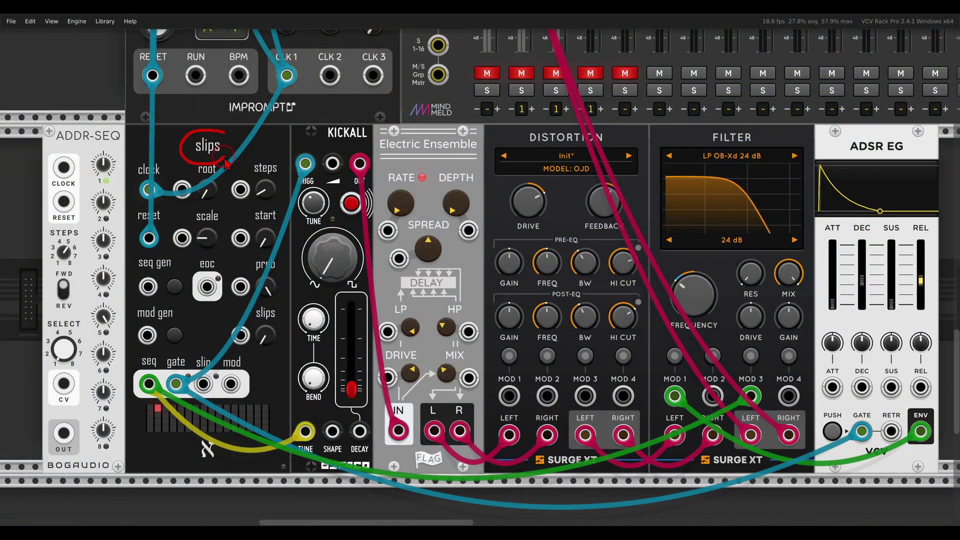
Step: Clear the mute on the first BASS mixer channel, then zoom in on slips and Kickall
mouse_move(369, 121)
left_mouse_down()
mouse_move(322, 145)
mouse_move(371, 147)
mouse_move(370, 123)
left_mouse_up()
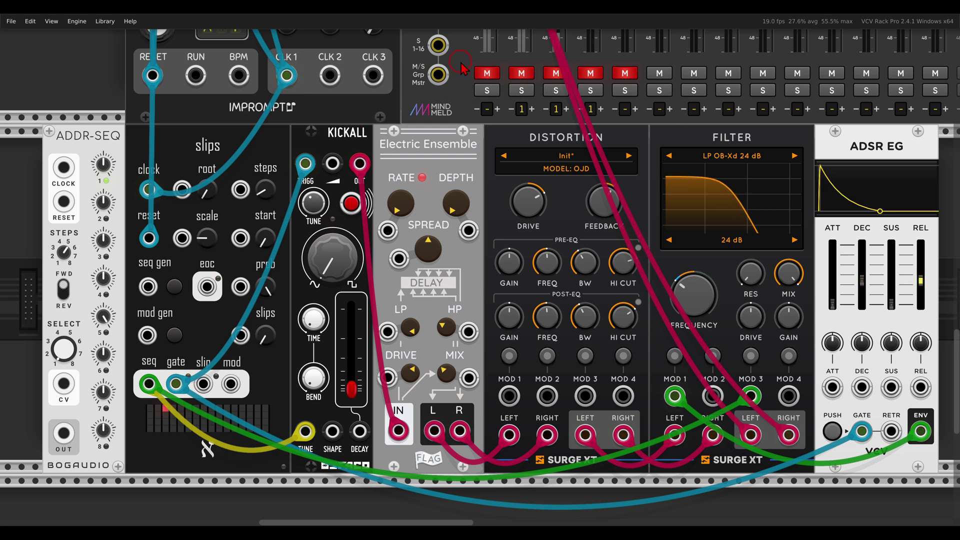
left_click(488, 73)
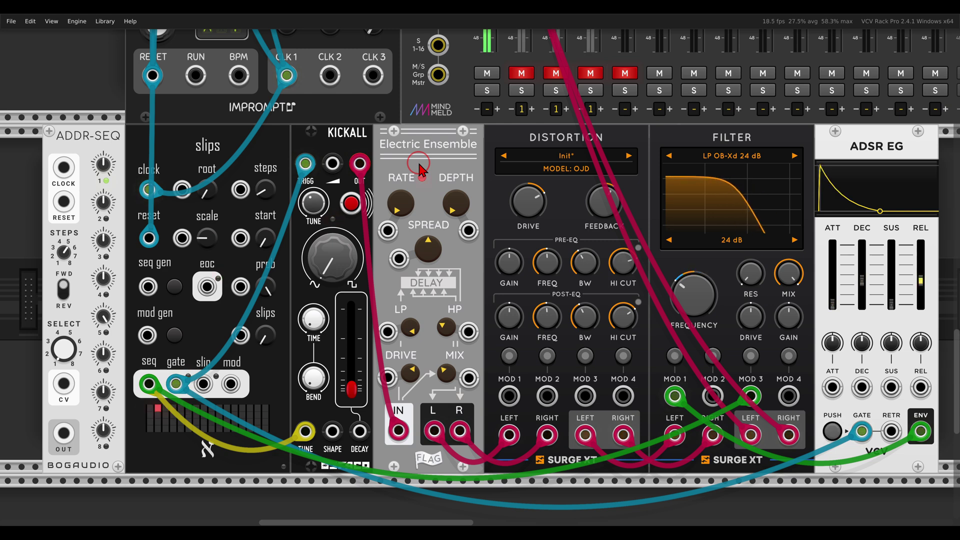
left_click_drag(384, 268, 495, 228)
scroll(366, 295, "up", 1)
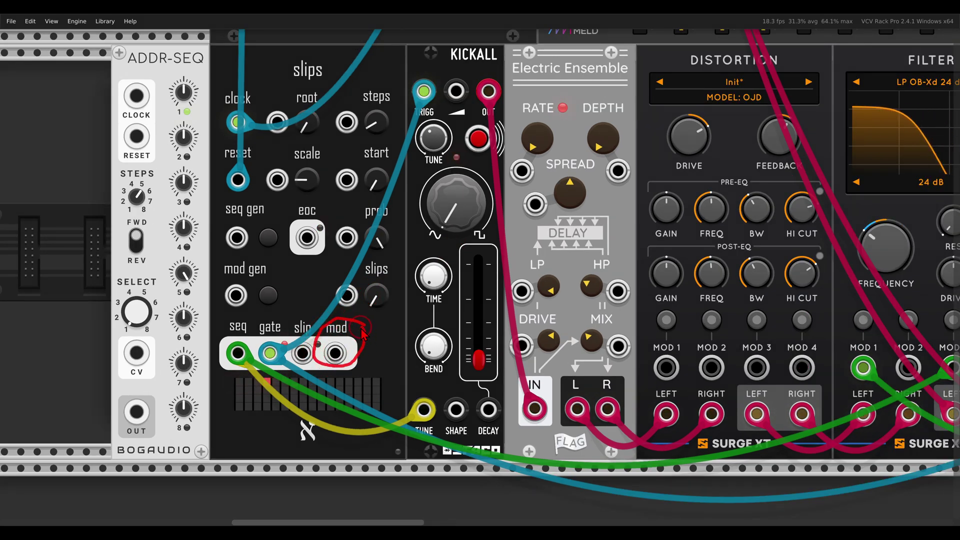
right_click(309, 288)
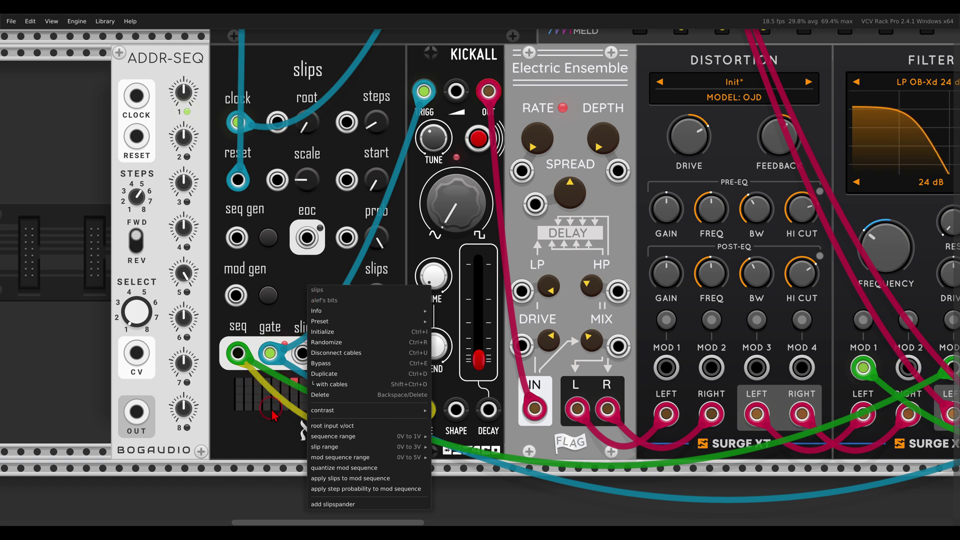
mouse_move(328, 448)
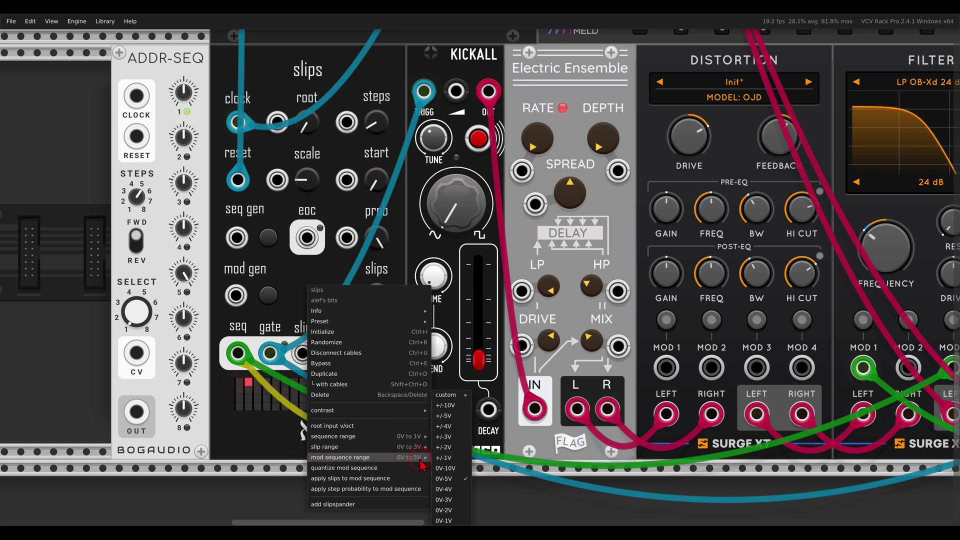
mouse_move(452, 400)
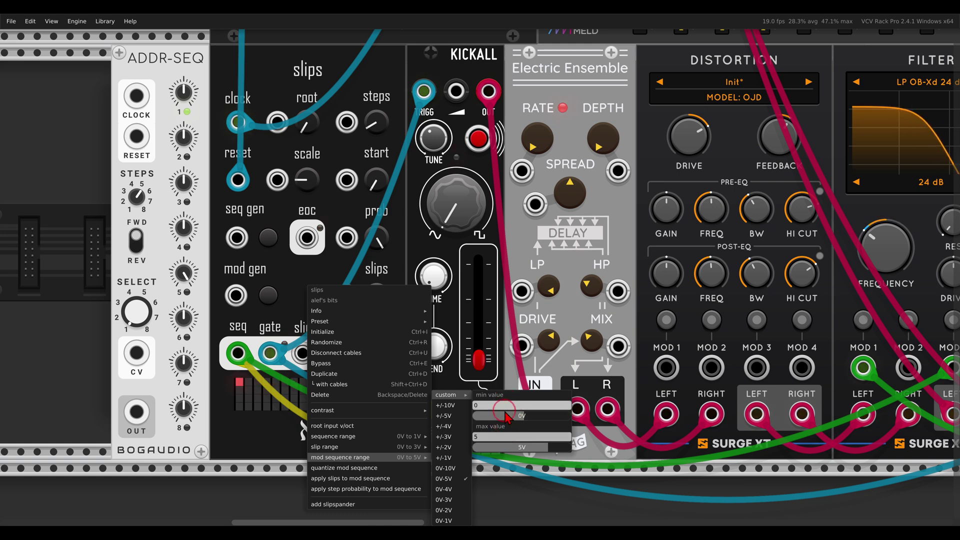
left_click(413, 253)
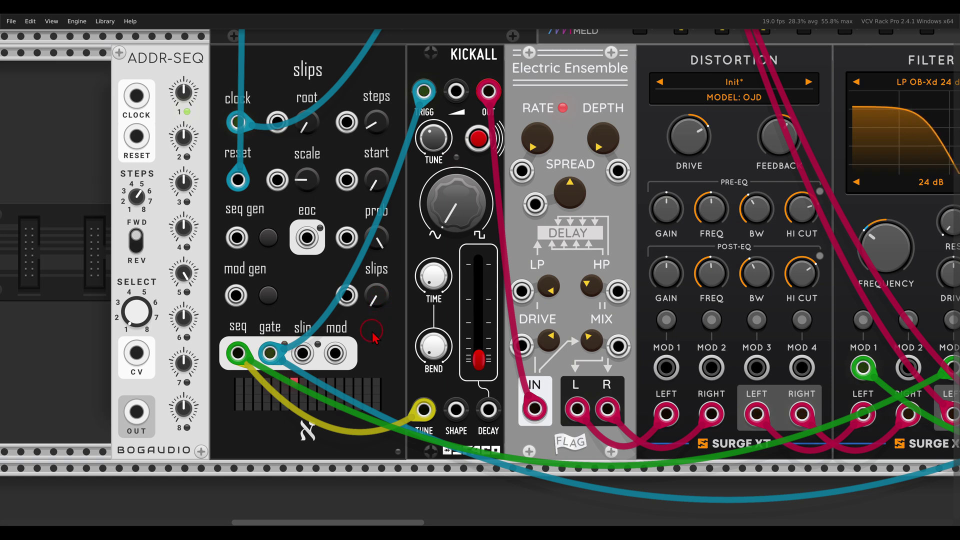
Step: Cable slips' mod output to Kickall Decay CV, Kickall Shape CV and Surge XT Filter MOD 2
left_click_drag(335, 353, 489, 411)
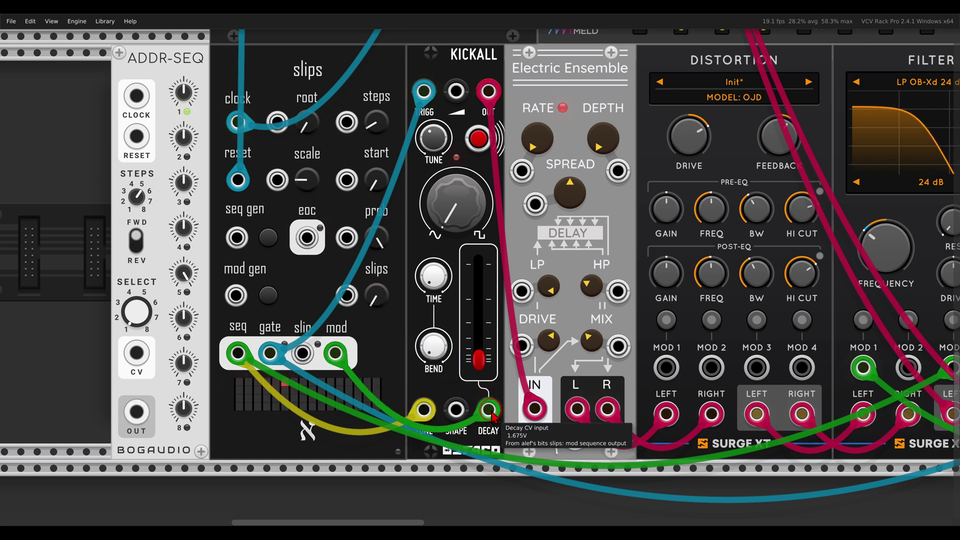
left_click_drag(335, 353, 456, 410)
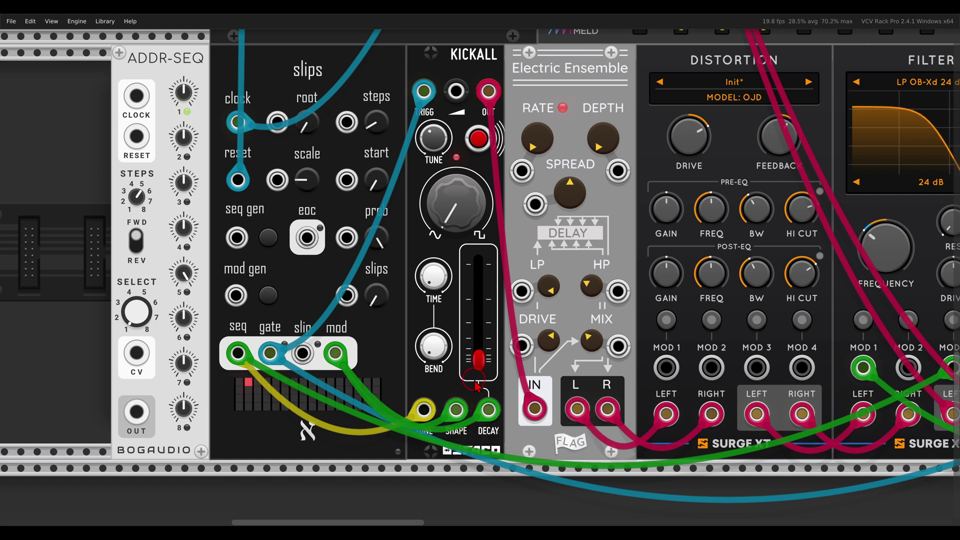
scroll(462, 413, "down", 3)
scroll(443, 382, "up", 2)
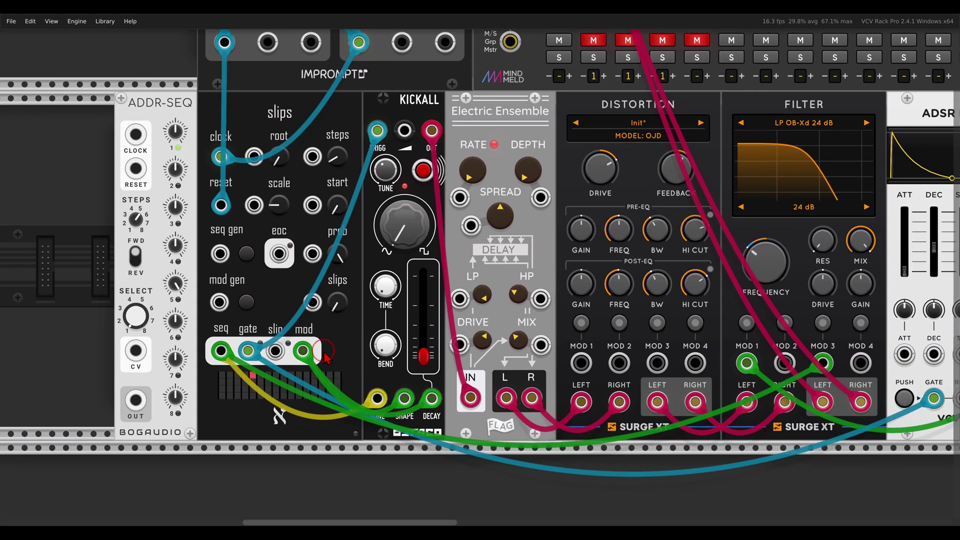
left_click_drag(306, 352, 790, 361)
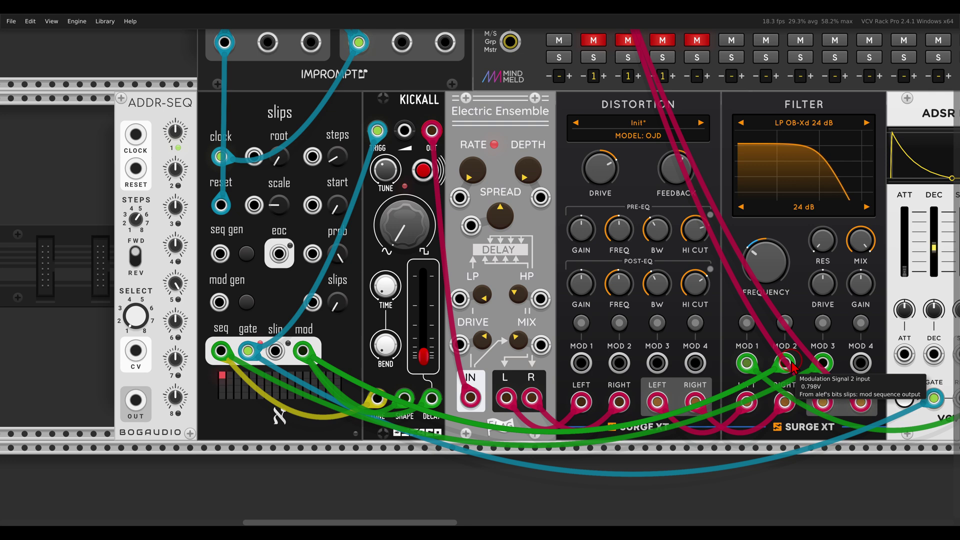
scroll(267, 306, "up", 3)
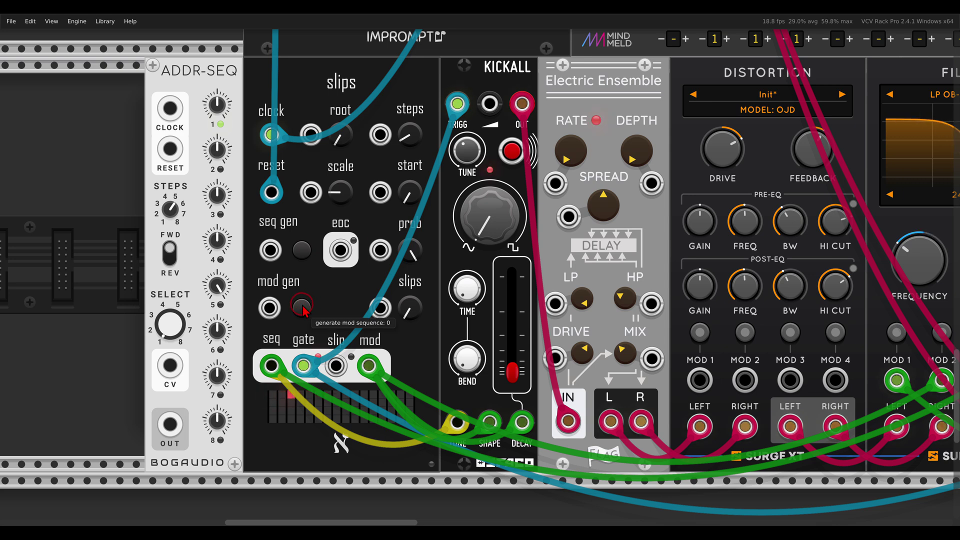
Step: Press mod gen twice for two new mod sequences, then zoom back onto slips
left_click(300, 307)
left_click(301, 308)
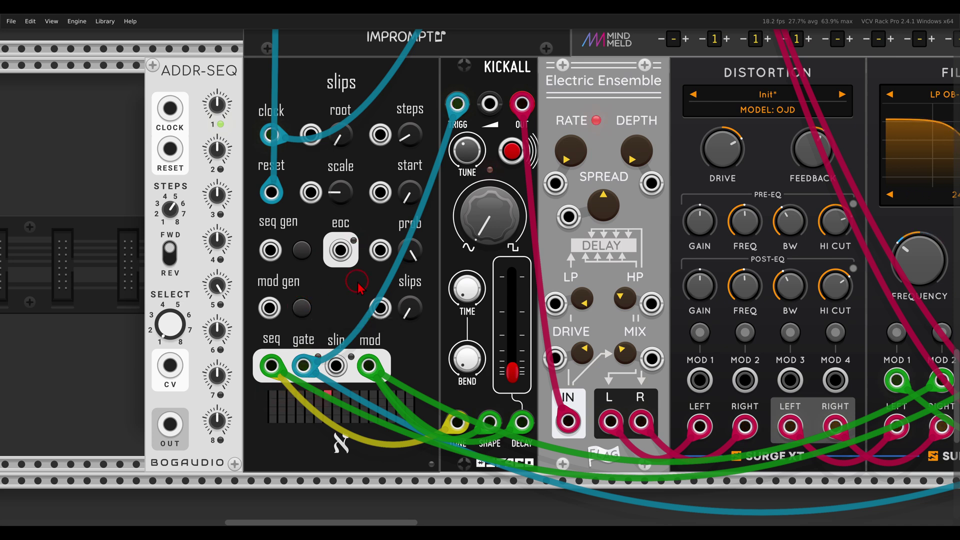
scroll(360, 290, "down", 2)
scroll(400, 288, "right", 1)
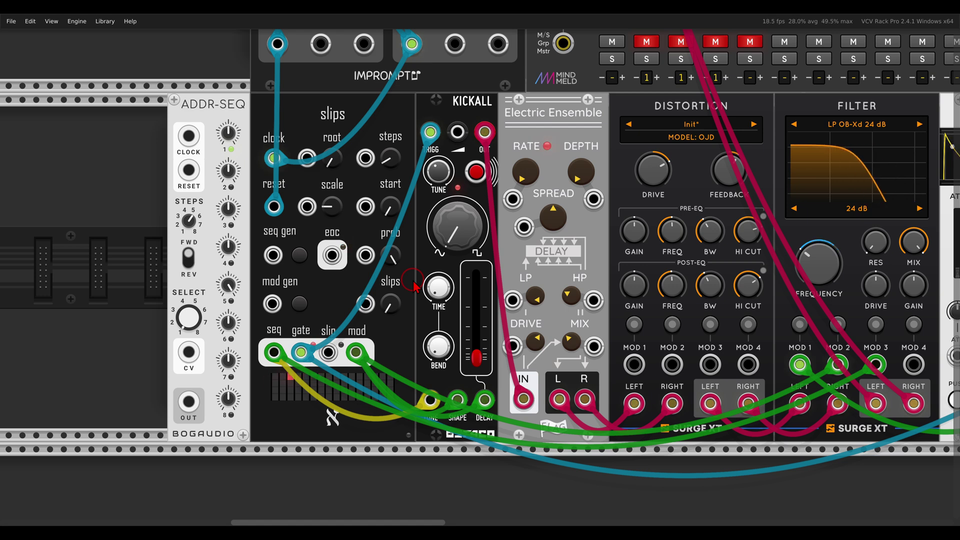
left_click_drag(409, 283, 475, 281)
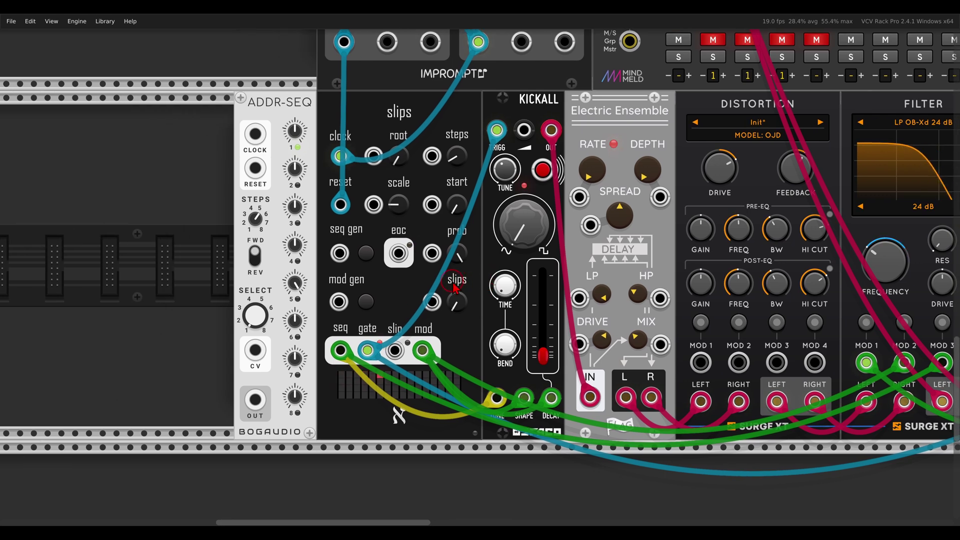
scroll(424, 283, "up", 1)
Step: Enable 'apply slips to mod sequence' and turn the slips amount to 100 %
mouse_move(459, 300)
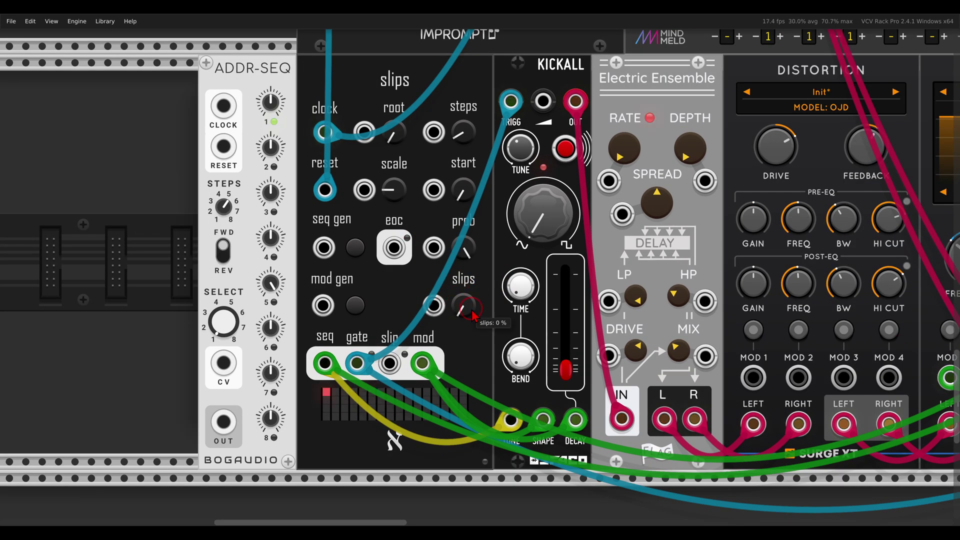
right_click(392, 287)
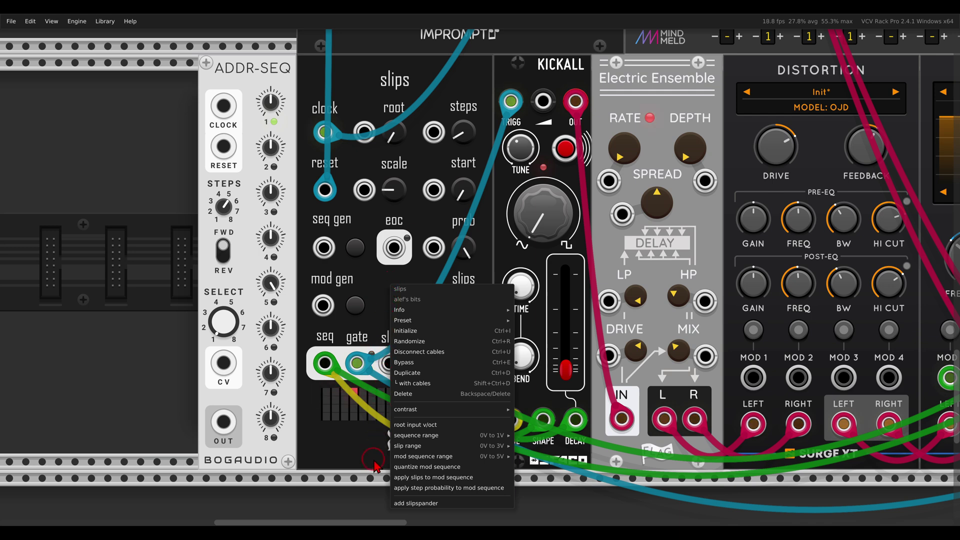
left_click(434, 477)
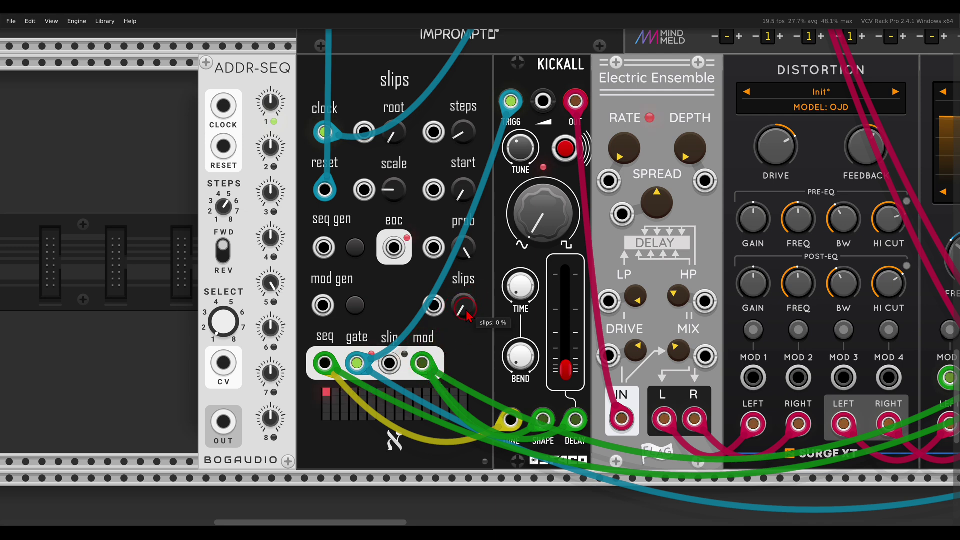
left_click_drag(466, 314, 464, 310)
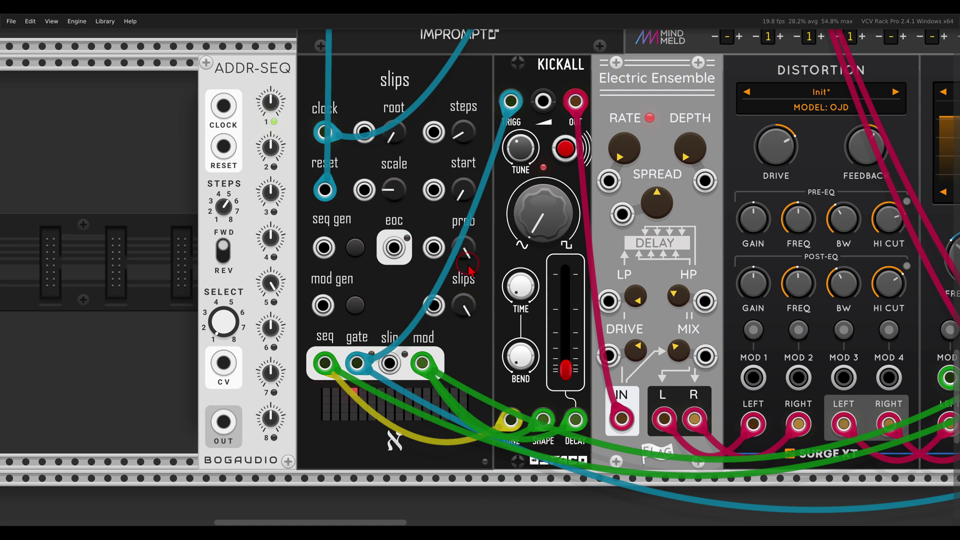
Step: Sweep the slips amount up to full, then return it to 0 %
left_click(464, 307)
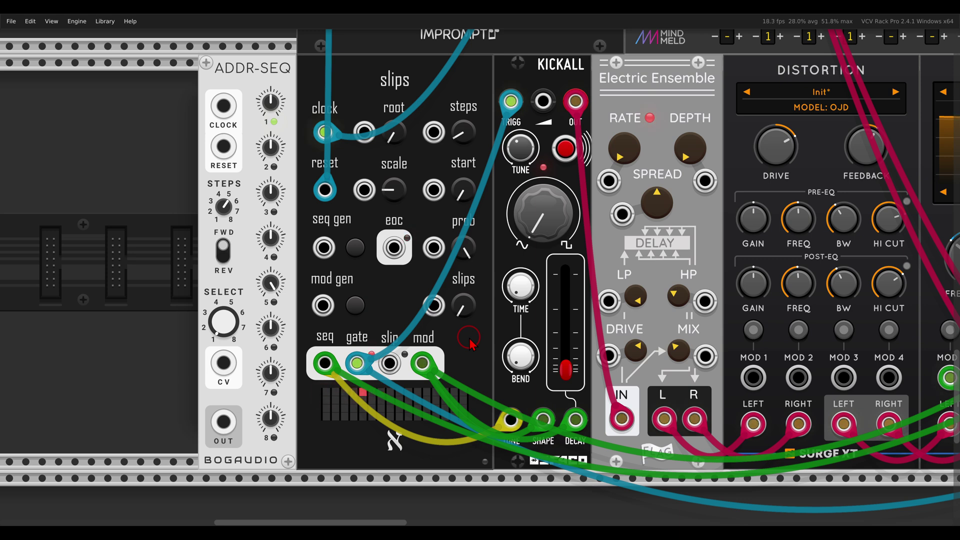
left_click_drag(470, 344, 455, 29)
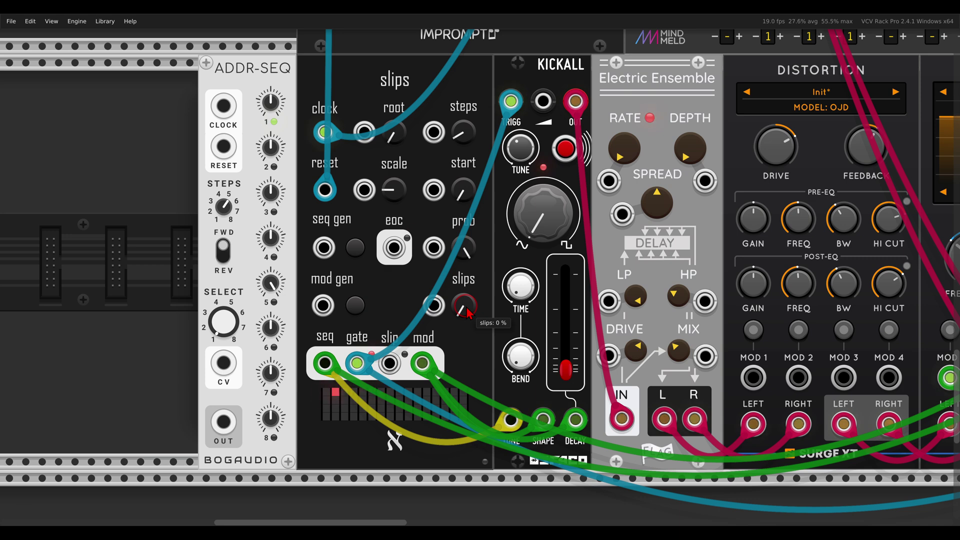
left_click(389, 229)
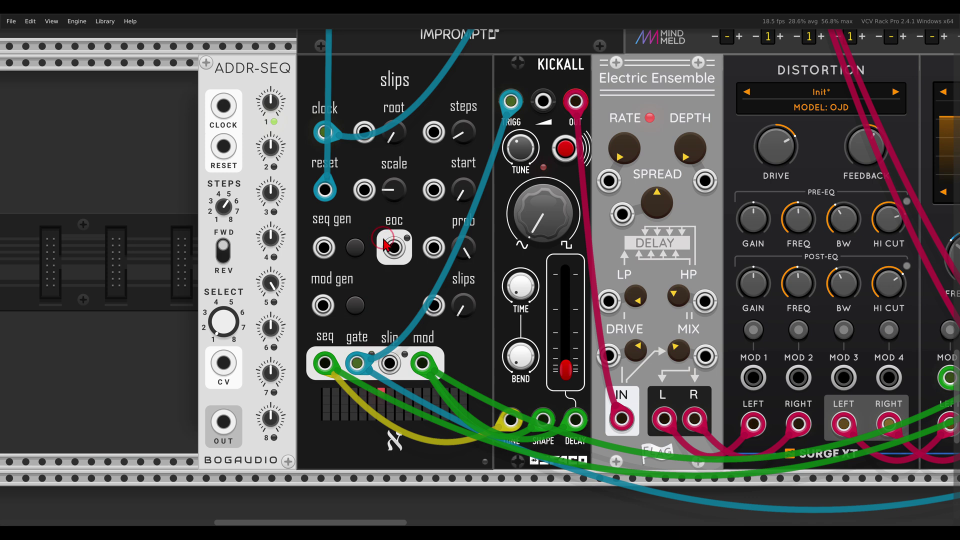
Step: Cable slips' eoc output to the ADDR-SEQ Clock input
left_click(396, 248)
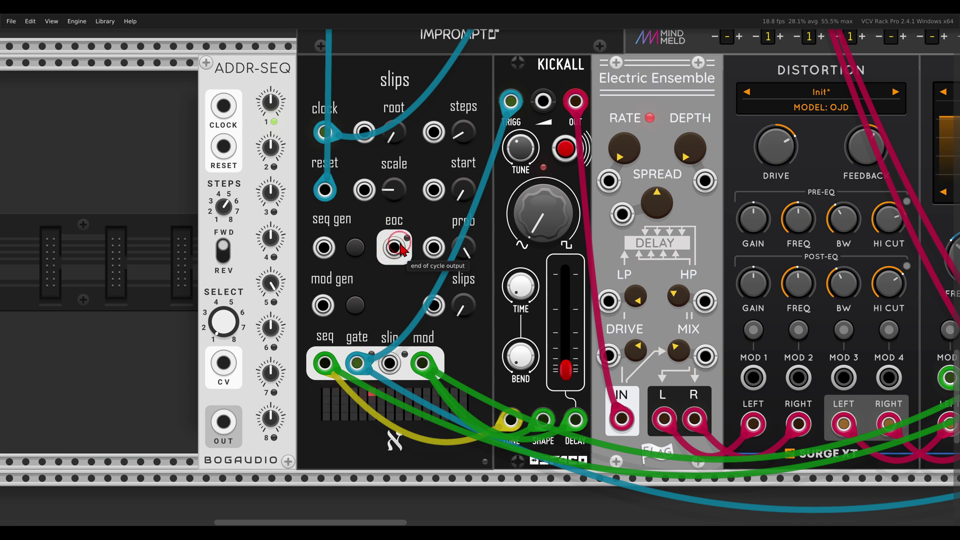
left_click(383, 387)
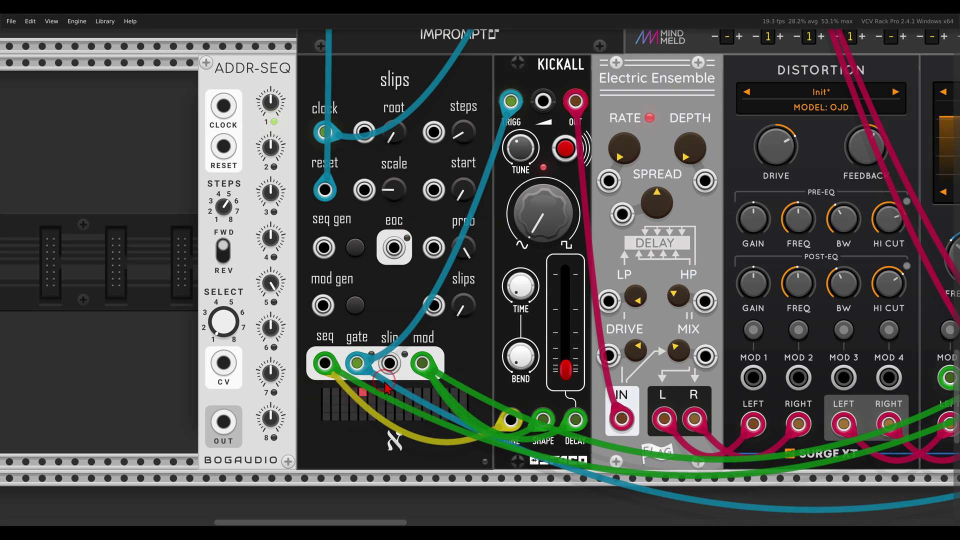
left_click_drag(394, 248, 228, 108)
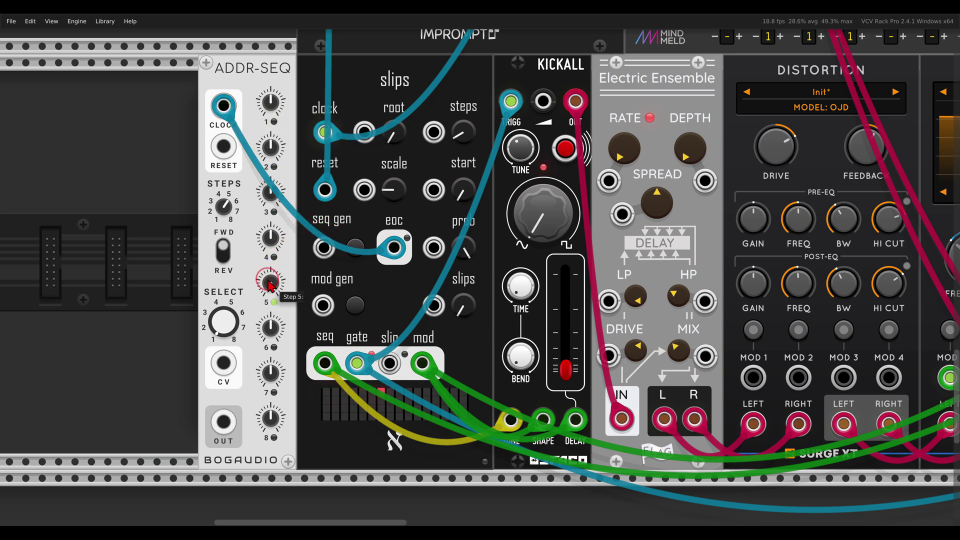
Step: Set ADDR-SEQ step 5 to 10 V
left_click(276, 209)
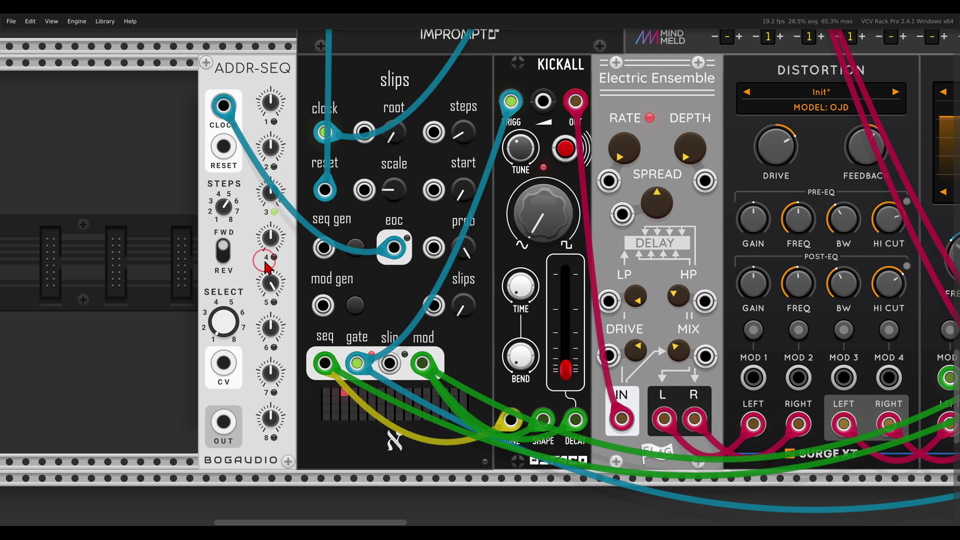
left_click(261, 287)
left_click_drag(262, 289, 274, 290)
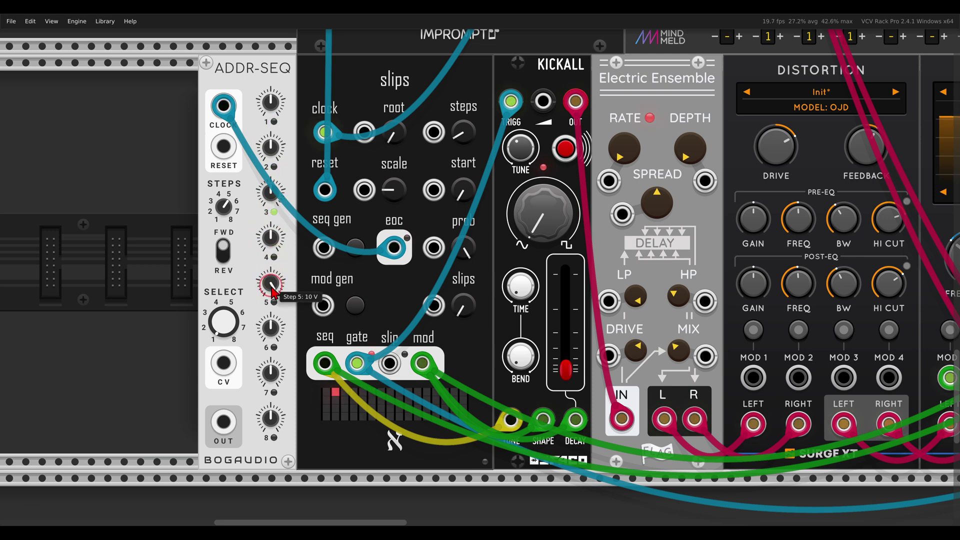
Step: Set the slips amount to about 71 % and patch ADDR-SEQ OUT into the slips input
left_click(461, 302)
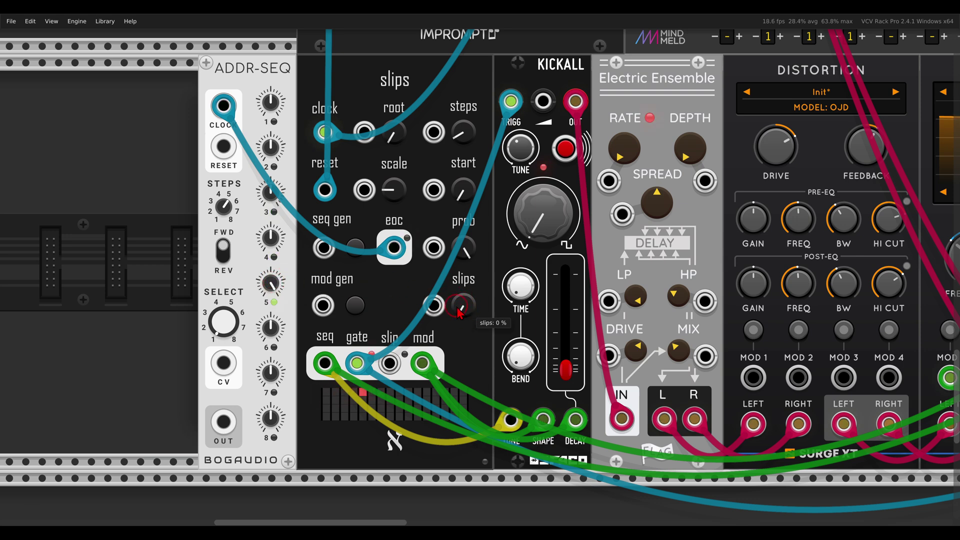
left_click_drag(458, 310, 458, 57)
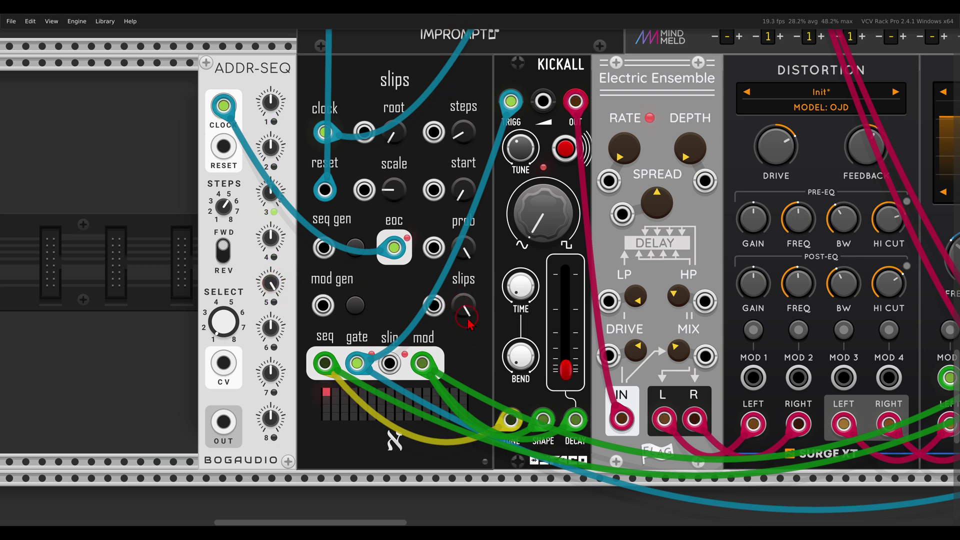
left_click_drag(463, 306, 486, 453)
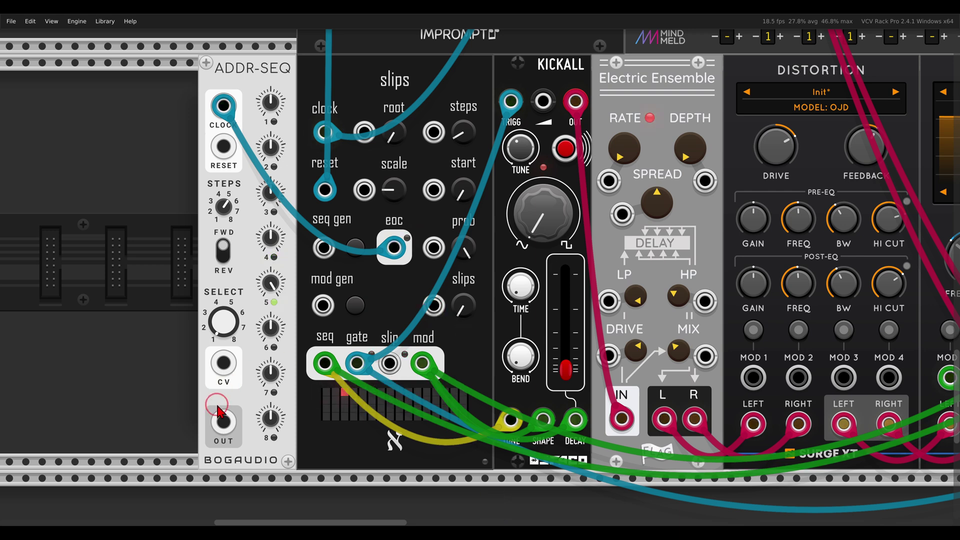
left_click_drag(224, 421, 434, 311)
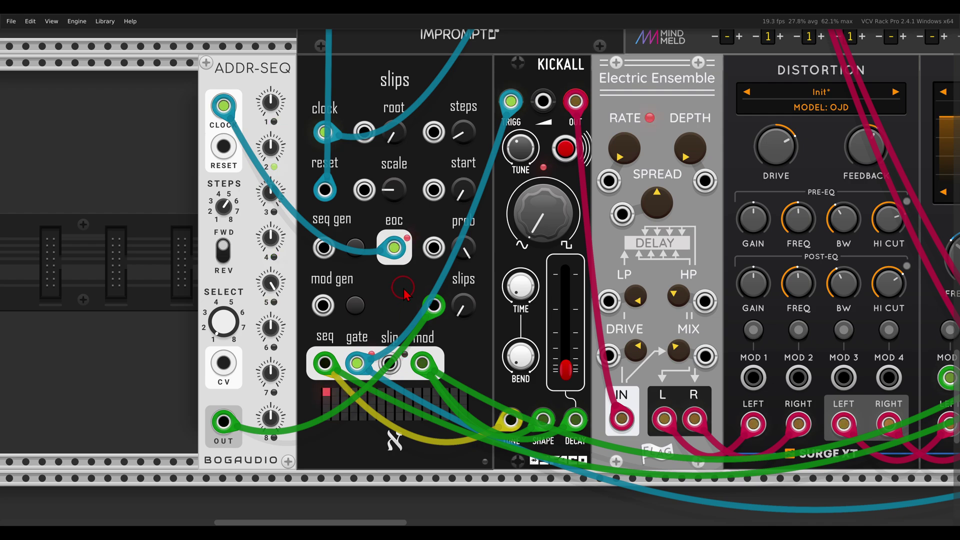
Step: Bring the drum patch into view, marking both Trummor drum synths and the slips module
scroll(400, 303, "down", 5)
scroll(473, 273, "up", 5)
scroll(470, 266, "down", 3)
scroll(435, 316, "up", 3)
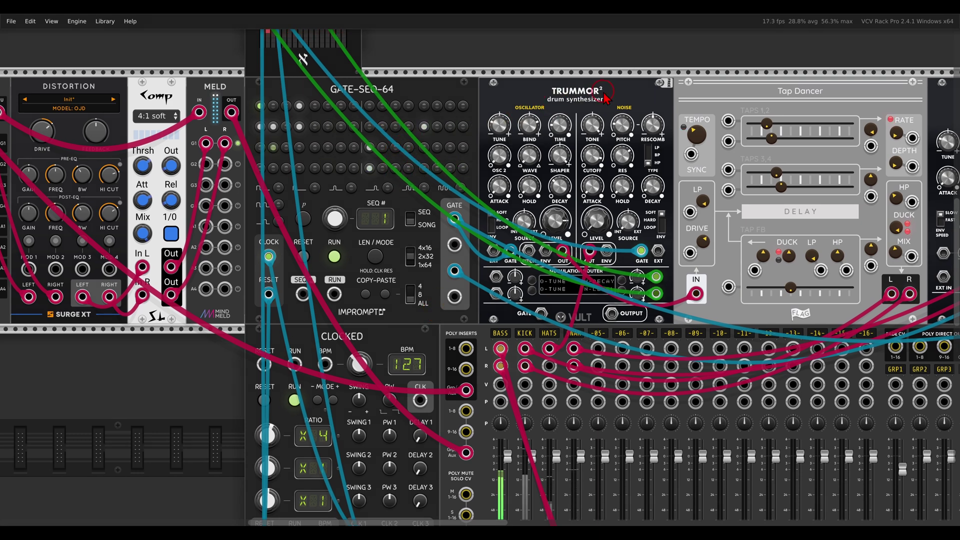
mouse_move(614, 73)
left_mouse_down()
mouse_move(632, 94)
mouse_move(622, 69)
left_mouse_up()
scroll(656, 90, "right", 5)
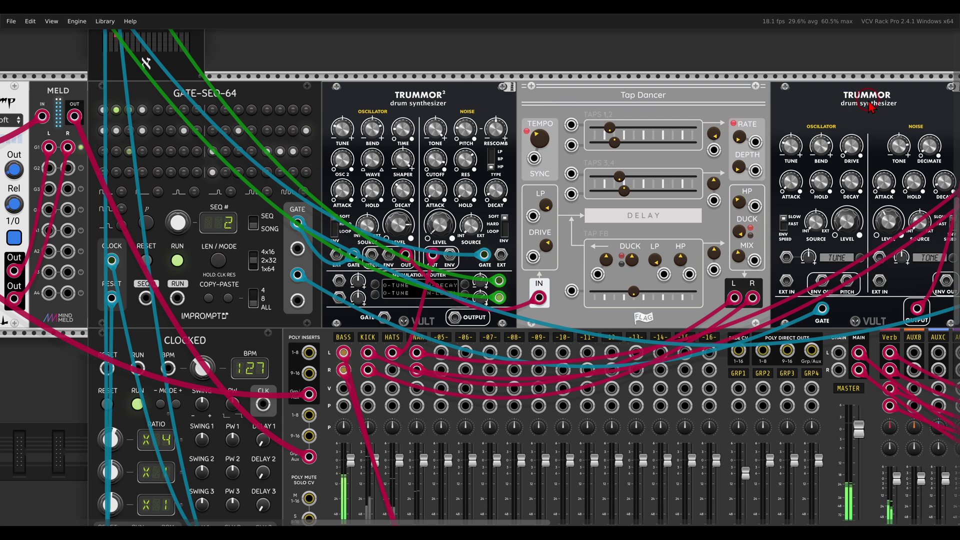
mouse_move(889, 78)
left_mouse_down()
mouse_move(836, 124)
mouse_move(891, 95)
left_mouse_up()
mouse_move(320, 87)
left_mouse_down()
mouse_move(545, 228)
mouse_move(587, 305)
left_mouse_up()
mouse_move(441, 50)
left_mouse_down()
mouse_move(391, 70)
mouse_move(426, 96)
mouse_move(453, 68)
left_mouse_up()
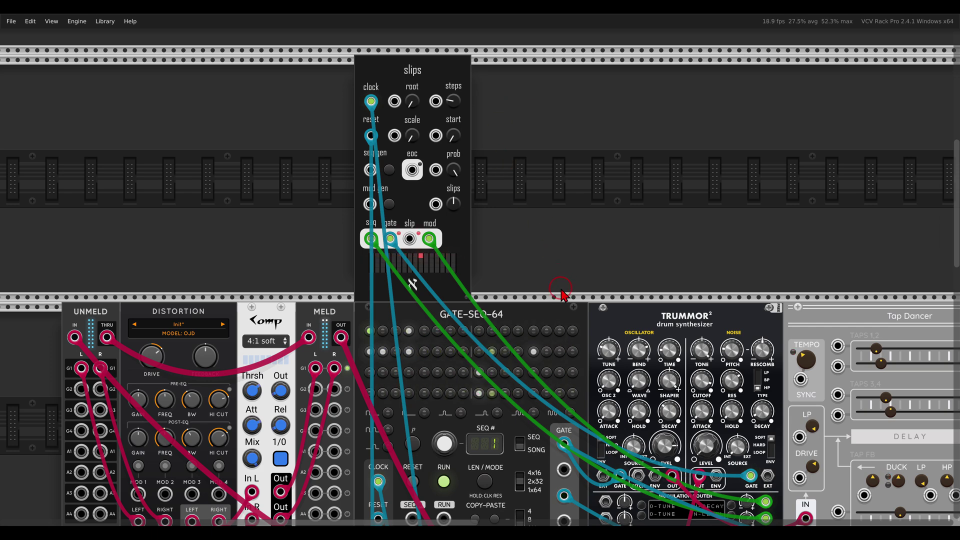
Step: Unmute the KICK channel in MixMaster and scroll on to the FM-OP and Scope patch
scroll(562, 292, "down", 5)
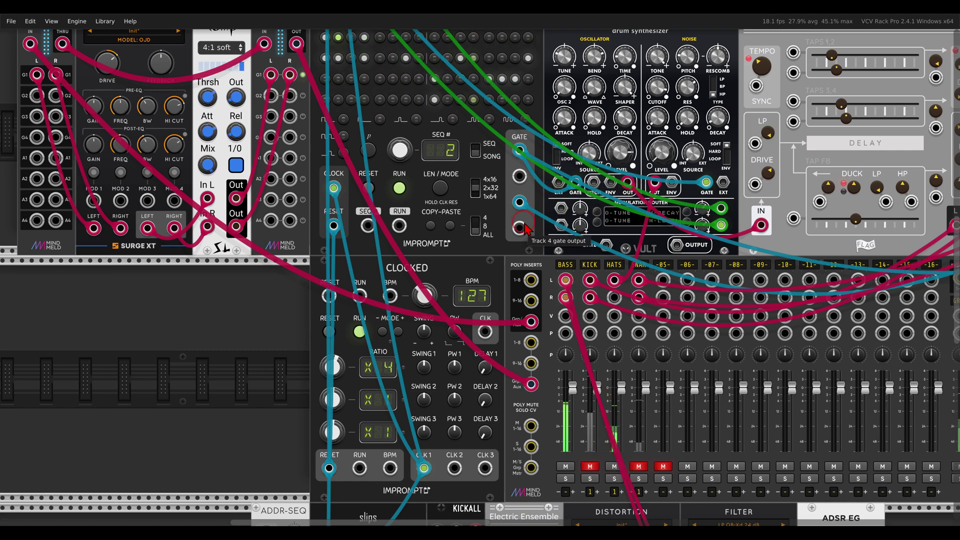
scroll(540, 241, "down", 2)
left_click_drag(542, 247, 542, 294)
scroll(544, 298, "up", 3)
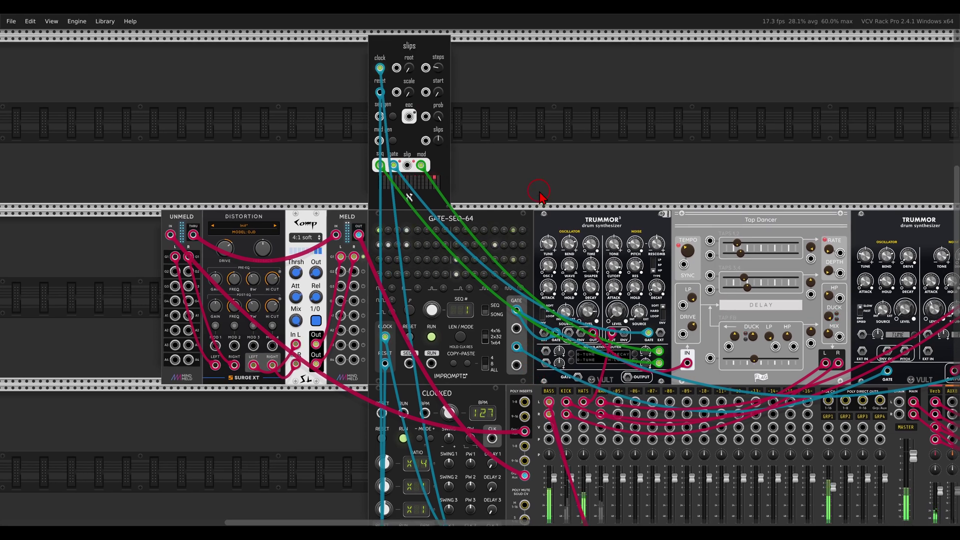
mouse_move(435, 144)
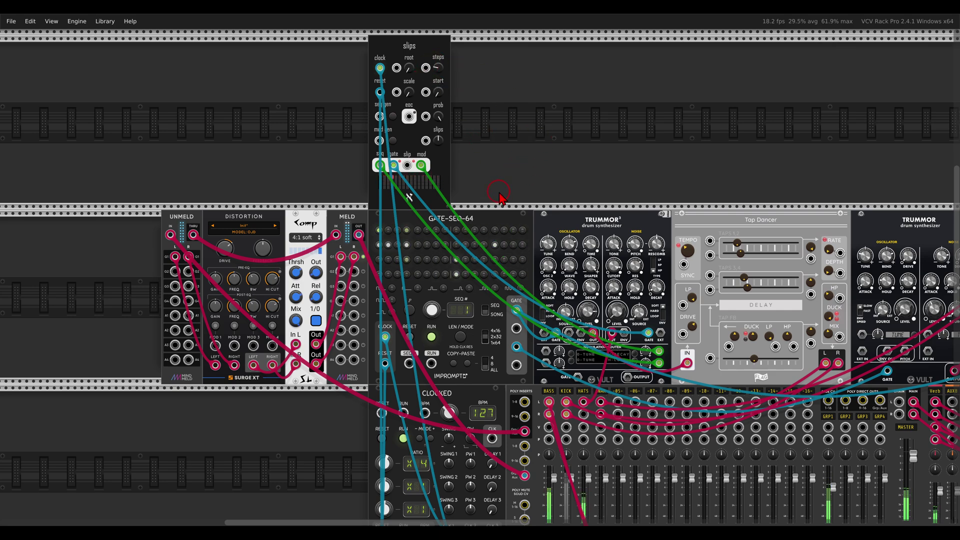
scroll(500, 197, "down", 2)
scroll(533, 223, "down", 2)
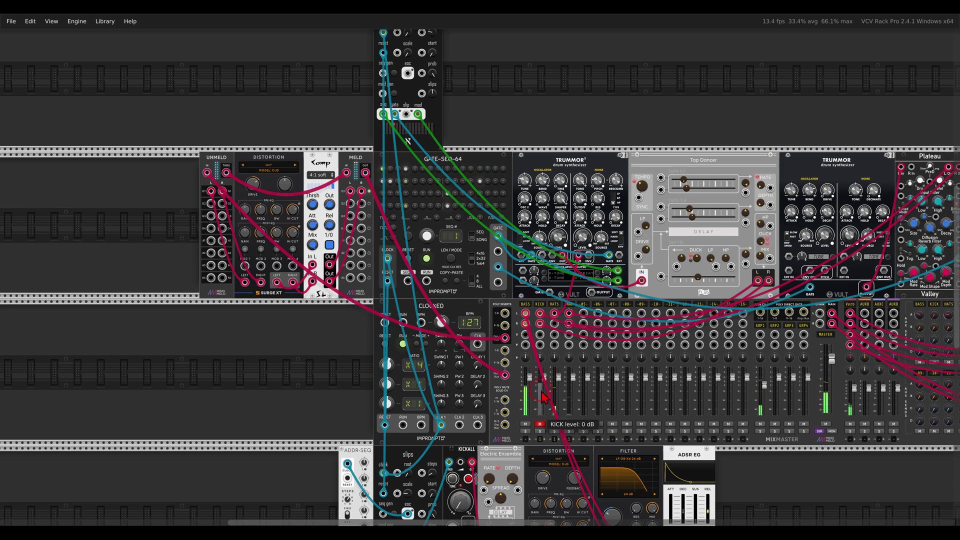
left_click(540, 424)
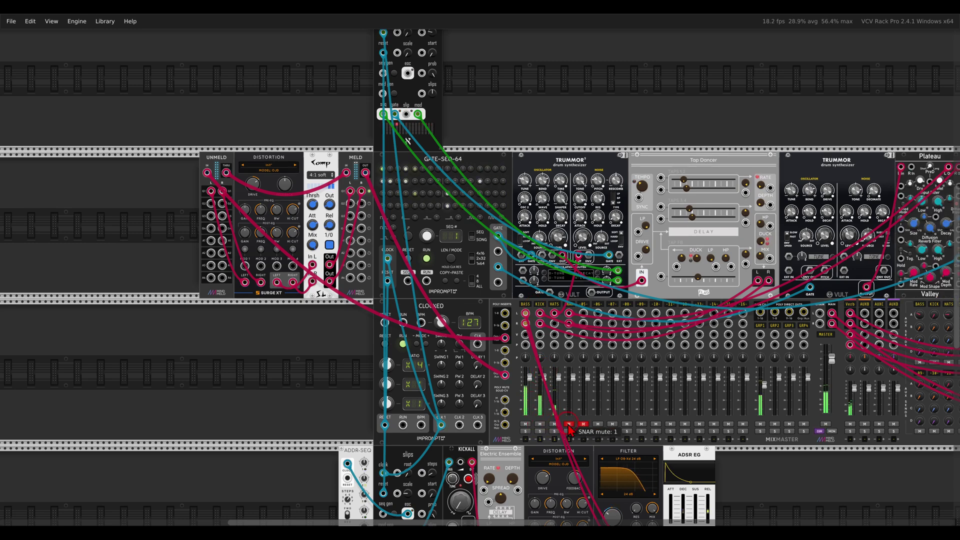
scroll(615, 370, "down", 3)
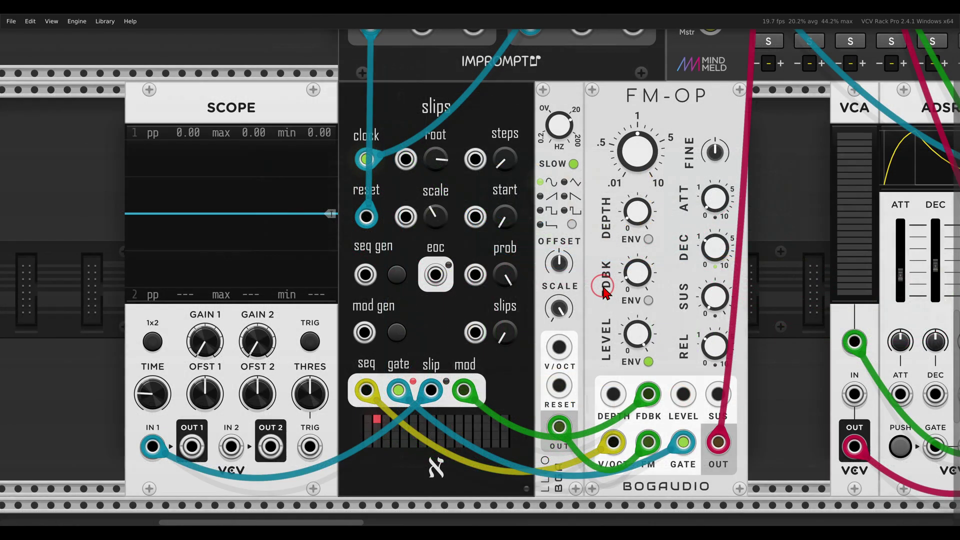
mouse_move(449, 370)
left_mouse_down()
mouse_move(417, 415)
mouse_move(448, 375)
left_mouse_up()
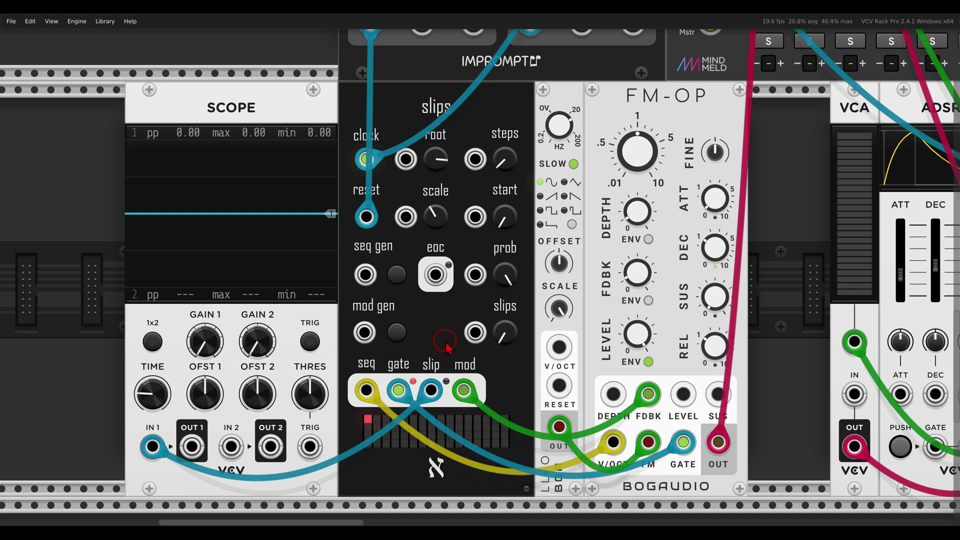
scroll(611, 152, "up", 3)
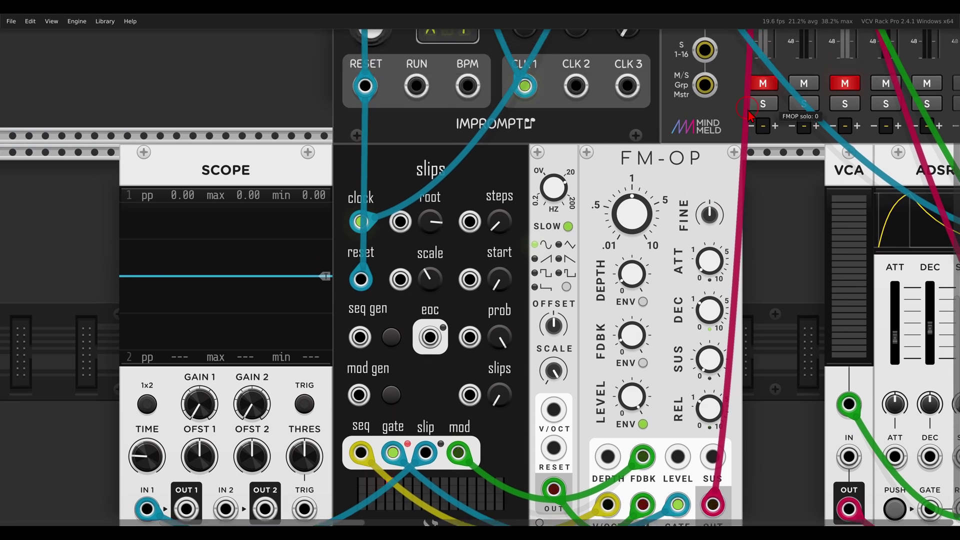
scroll(650, 328, "down", 4)
scroll(725, 280, "left", 2)
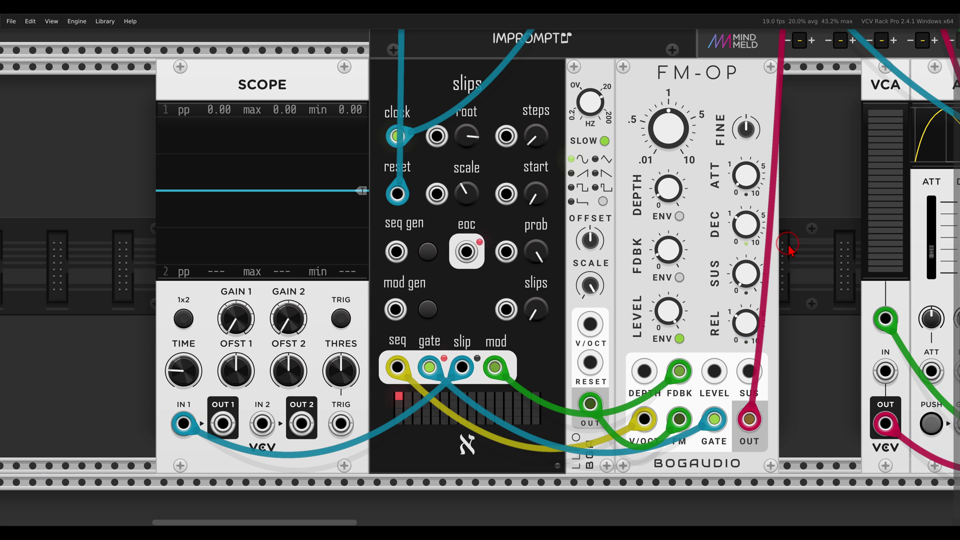
mouse_move(539, 309)
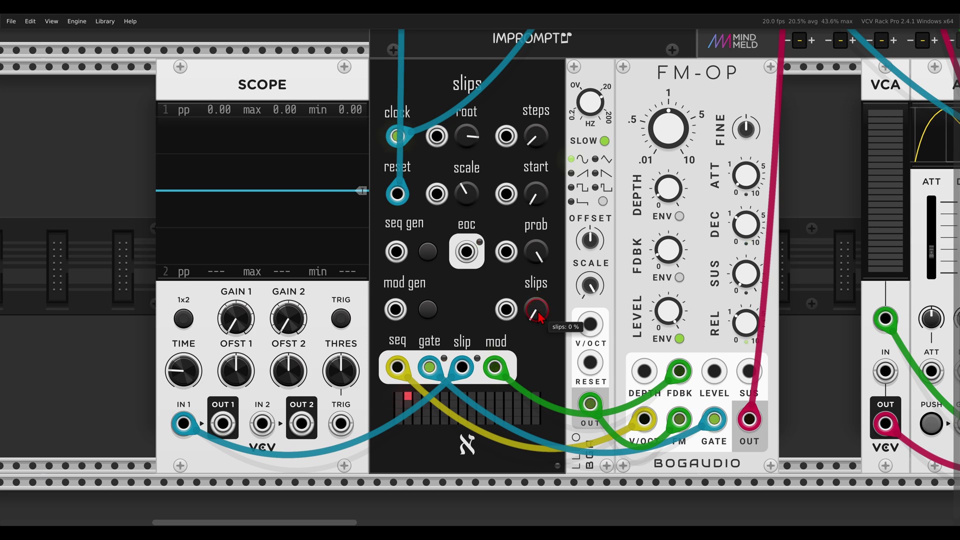
Step: Raise the slips amount to about 6.6 % and circle the resulting pulse on the Scope
left_click_drag(538, 313, 534, 292)
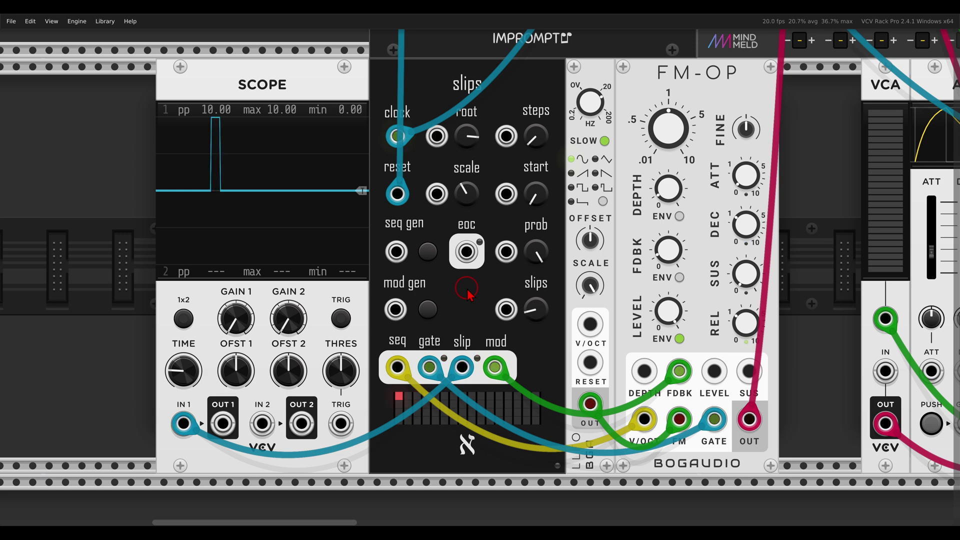
mouse_move(263, 110)
left_mouse_down()
mouse_move(171, 212)
mouse_move(262, 112)
left_mouse_up()
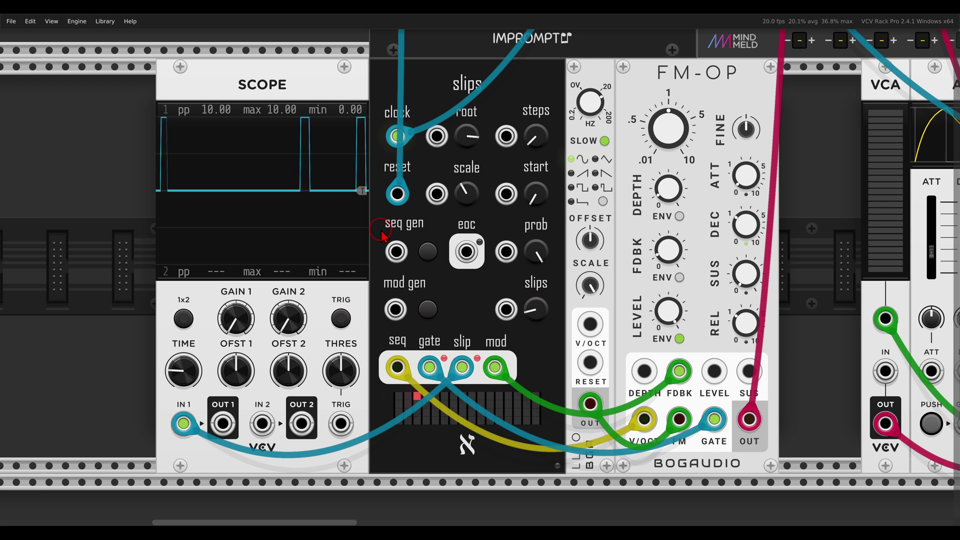
Step: Pan to the VCA and effects, marking Prince of Perception and its DUCK MIX setting
scroll(566, 274, "down", 1)
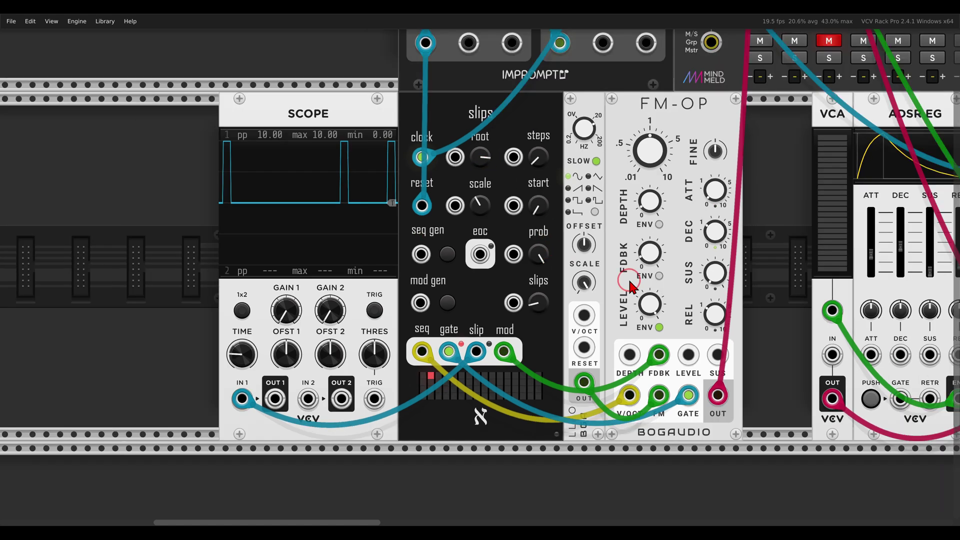
left_click_drag(757, 287, 498, 285)
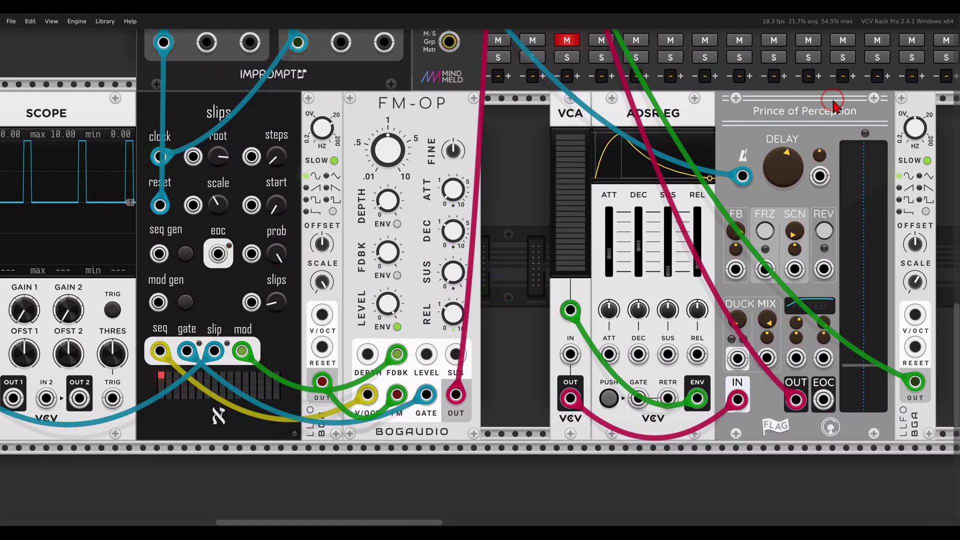
mouse_move(843, 95)
left_mouse_down()
mouse_move(841, 146)
mouse_move(854, 92)
left_mouse_up()
mouse_move(782, 298)
left_mouse_down()
mouse_move(761, 297)
mouse_move(745, 317)
mouse_move(771, 344)
mouse_move(789, 325)
mouse_move(782, 299)
left_mouse_up()
key("Escape")
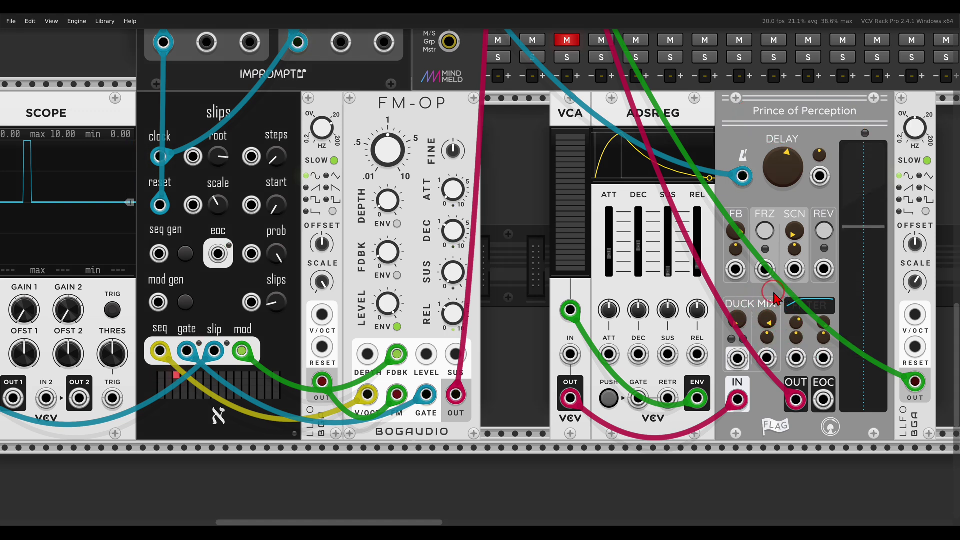
Step: Patch the FM-OP output into the VCA input
mouse_move(461, 406)
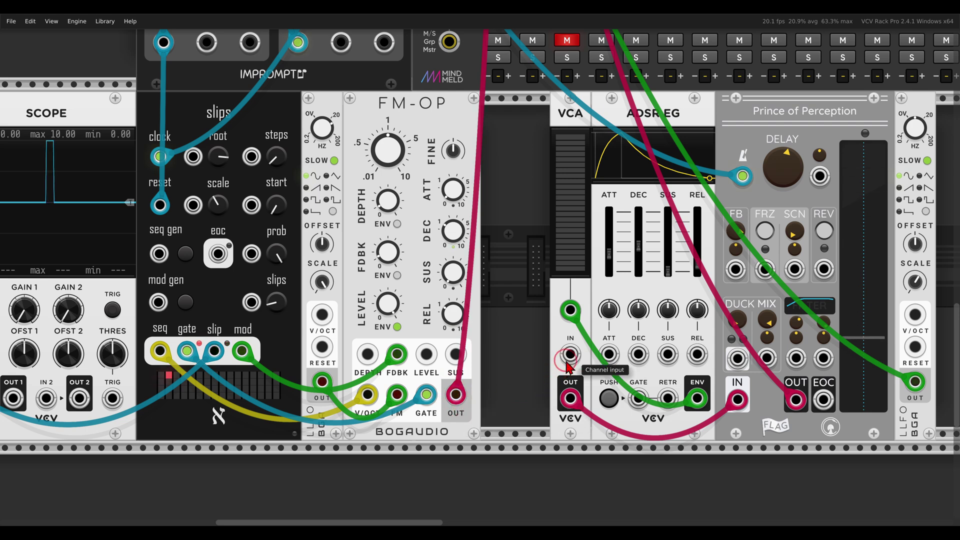
left_click_drag(570, 354, 456, 395)
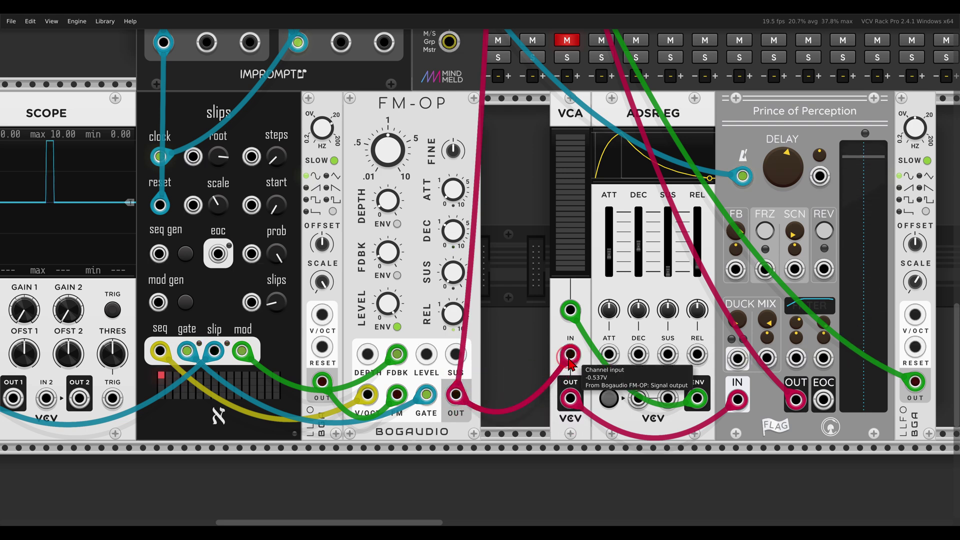
mouse_move(571, 353)
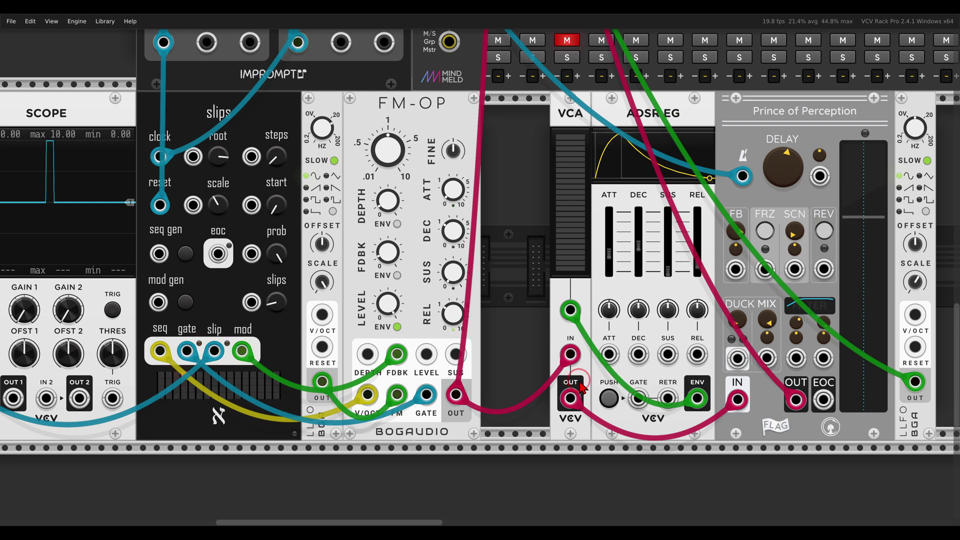
mouse_move(778, 308)
left_mouse_down()
mouse_move(749, 329)
mouse_move(769, 342)
mouse_move(776, 308)
left_mouse_up()
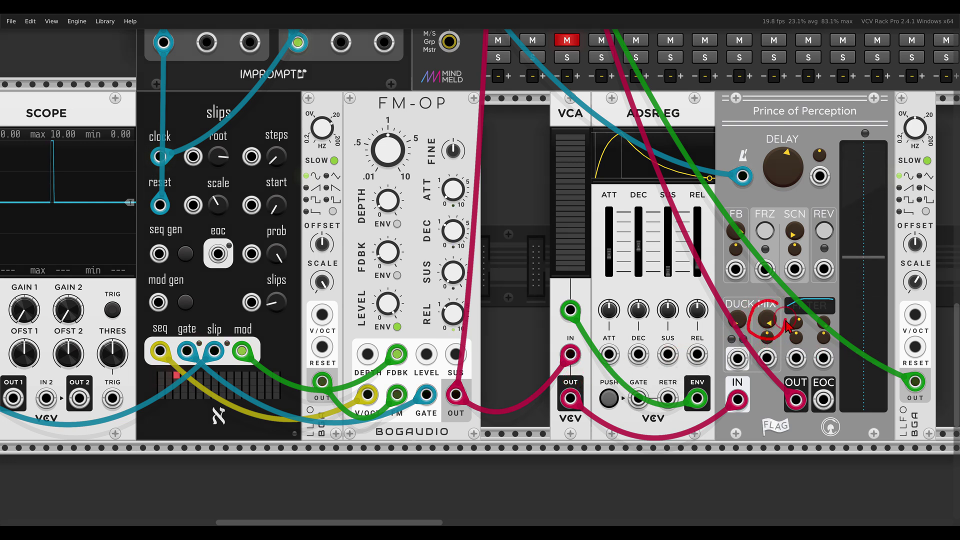
mouse_move(478, 378)
left_mouse_down()
mouse_move(454, 404)
mouse_move(474, 370)
left_mouse_up()
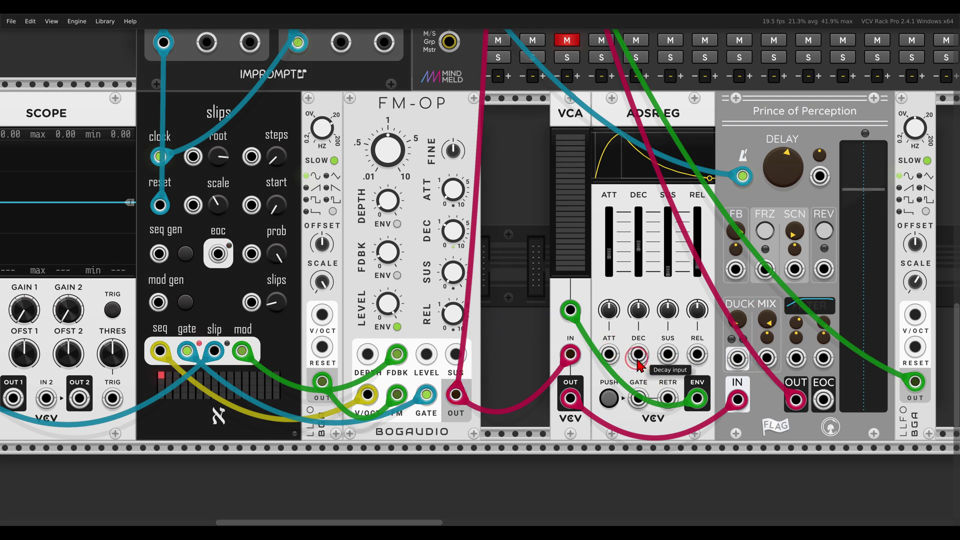
Step: Patch a gate cable into the ADSR envelope's GATE input
left_click_drag(635, 358, 680, 353)
left_click_drag(683, 395, 260, 347)
left_click_drag(561, 296, 527, 301)
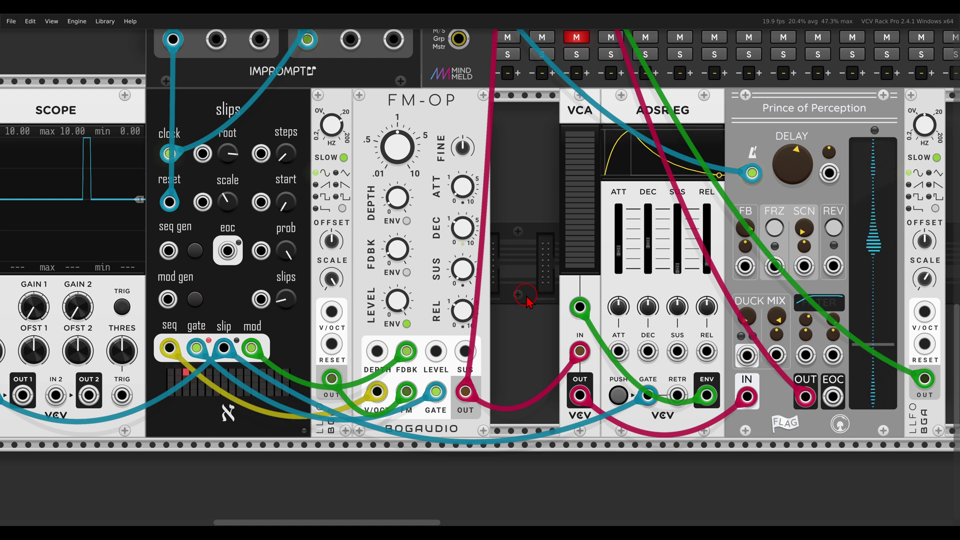
Step: Zoom out and scroll to the patch row with Clocked at 95 BPM
scroll(528, 300, "down", 2)
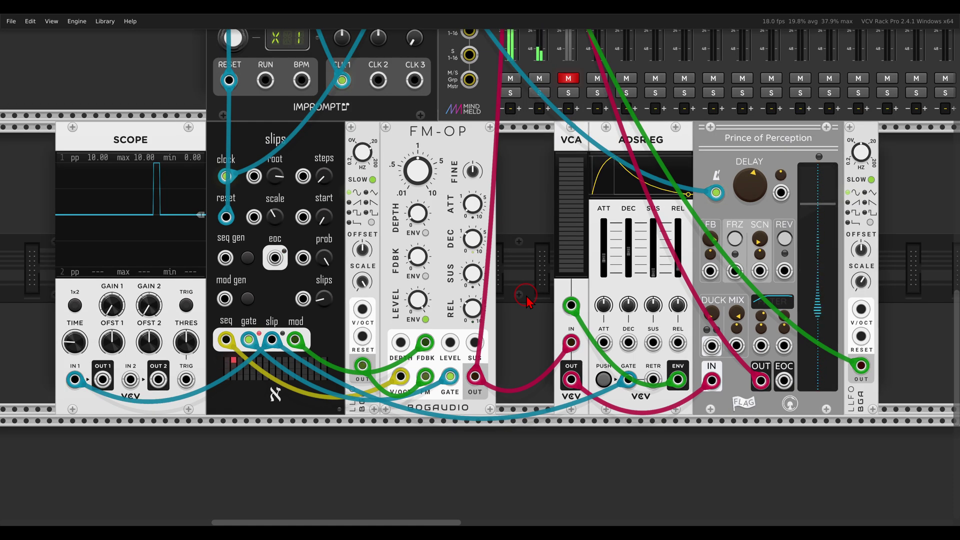
scroll(531, 301, "up", 1)
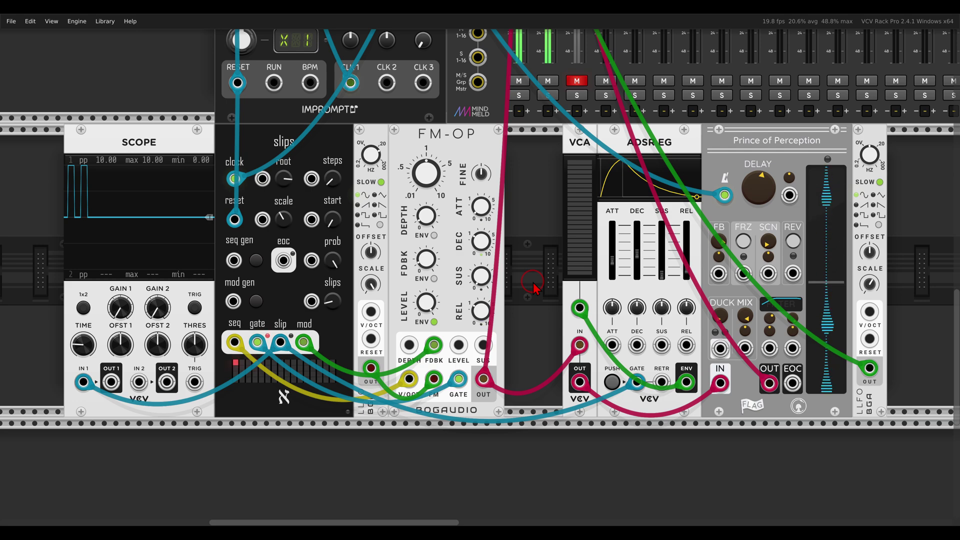
scroll(534, 288, "up", 10)
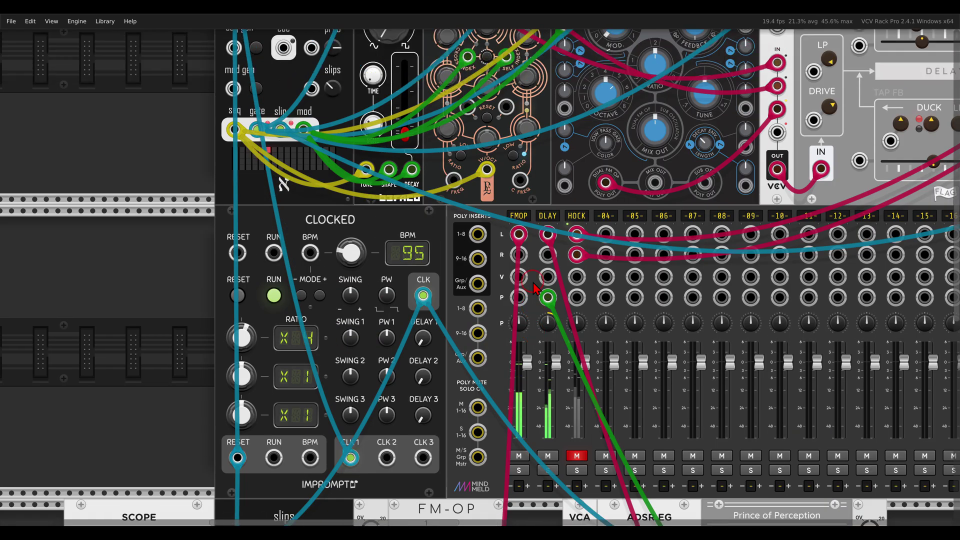
scroll(534, 289, "down", 1)
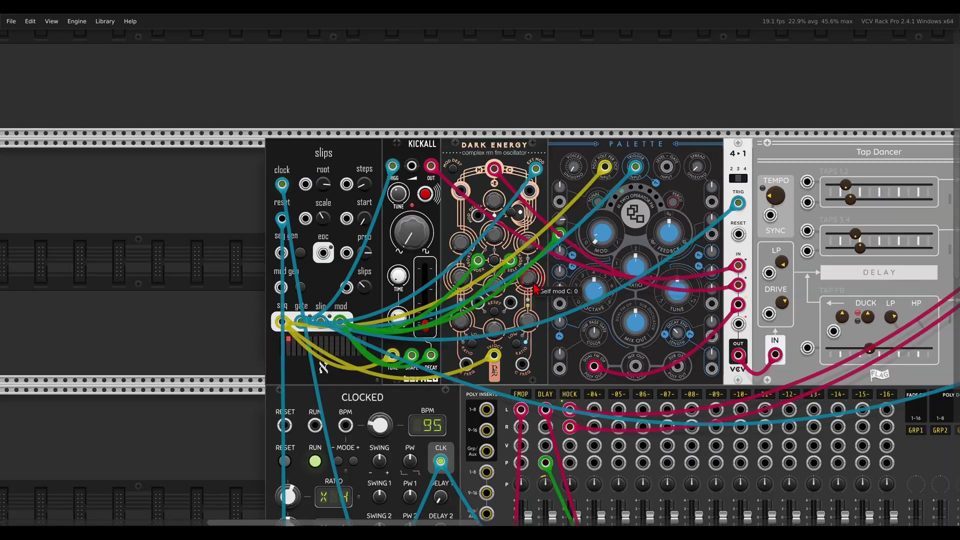
scroll(480, 283, "down", 1)
scroll(480, 283, "down", 2)
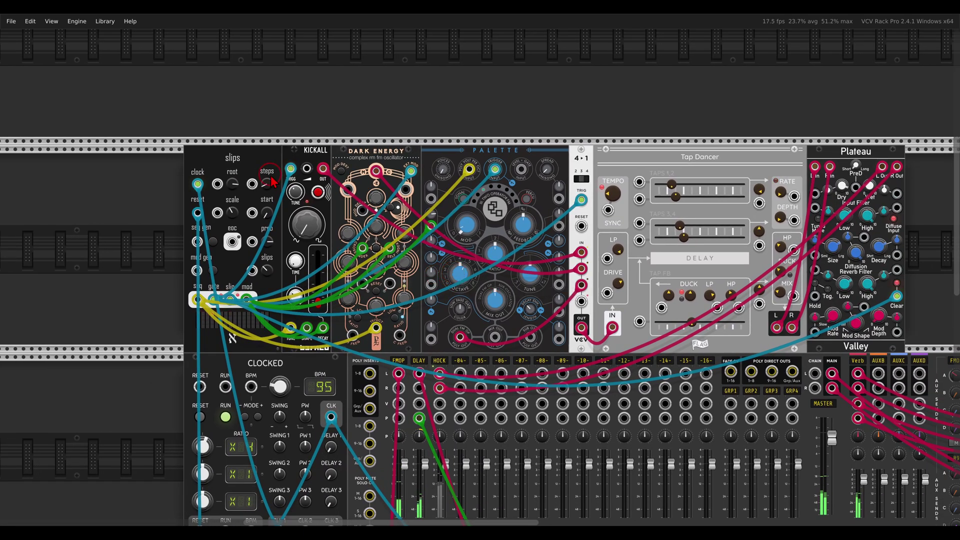
left_click_drag(246, 145, 241, 160)
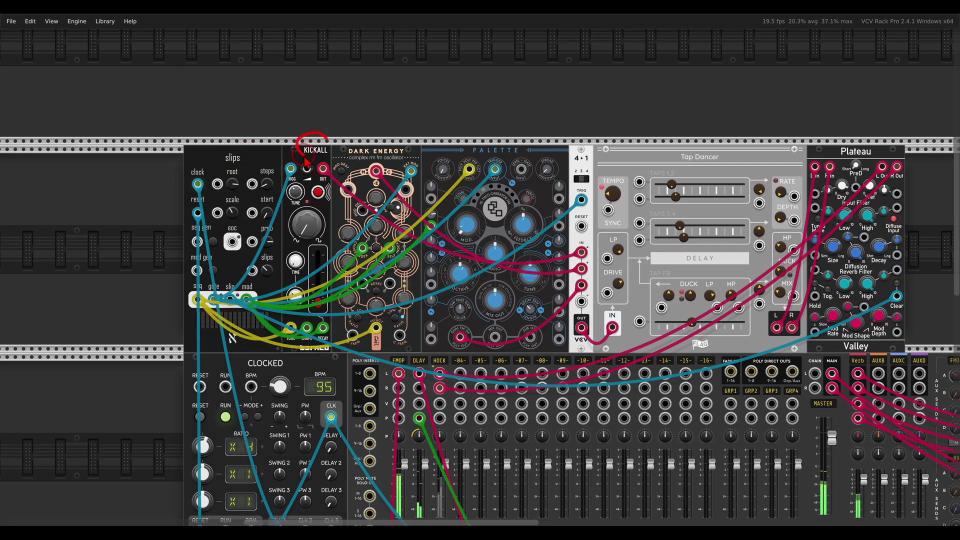
mouse_move(395, 138)
left_mouse_down()
mouse_move(356, 142)
mouse_move(364, 179)
left_mouse_up()
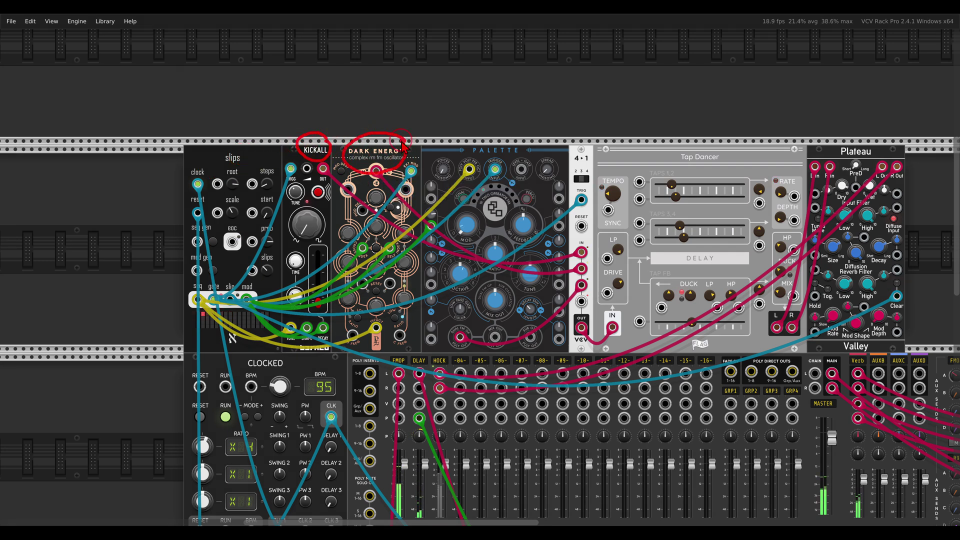
mouse_move(515, 136)
left_mouse_down()
mouse_move(486, 173)
mouse_move(531, 145)
left_mouse_up()
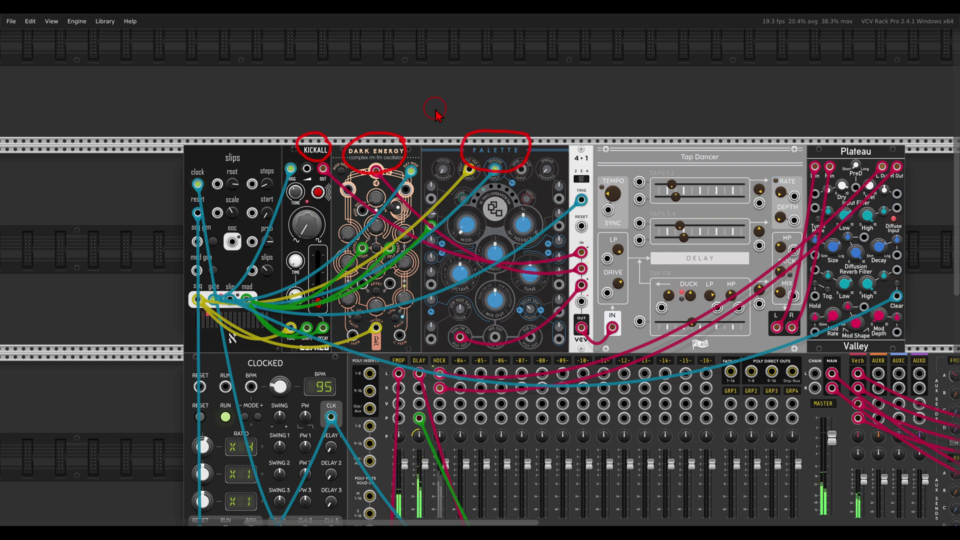
key("Escape")
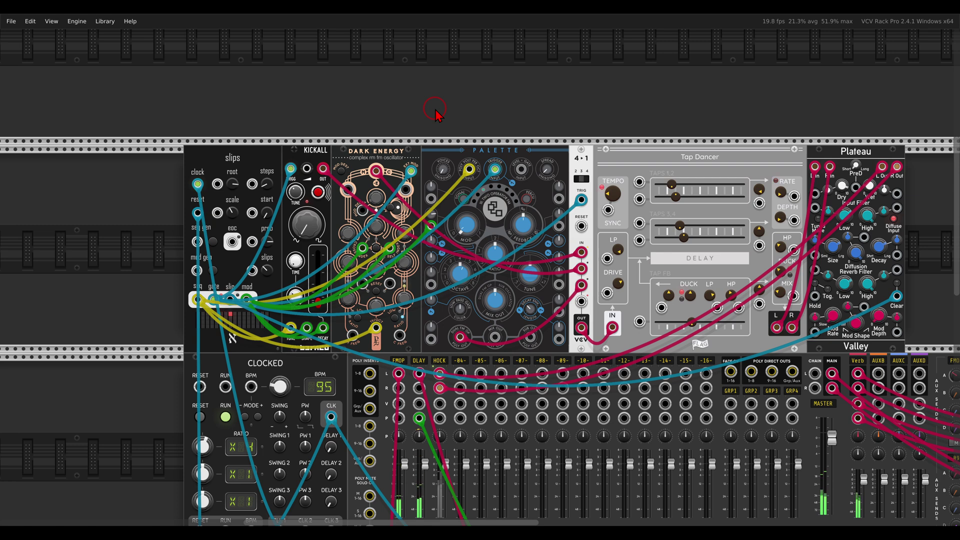
mouse_move(600, 240)
left_mouse_down()
mouse_move(565, 265)
mouse_move(570, 298)
mouse_move(602, 290)
mouse_move(598, 249)
left_mouse_up()
key("Escape")
left_click_drag(224, 298, 241, 317)
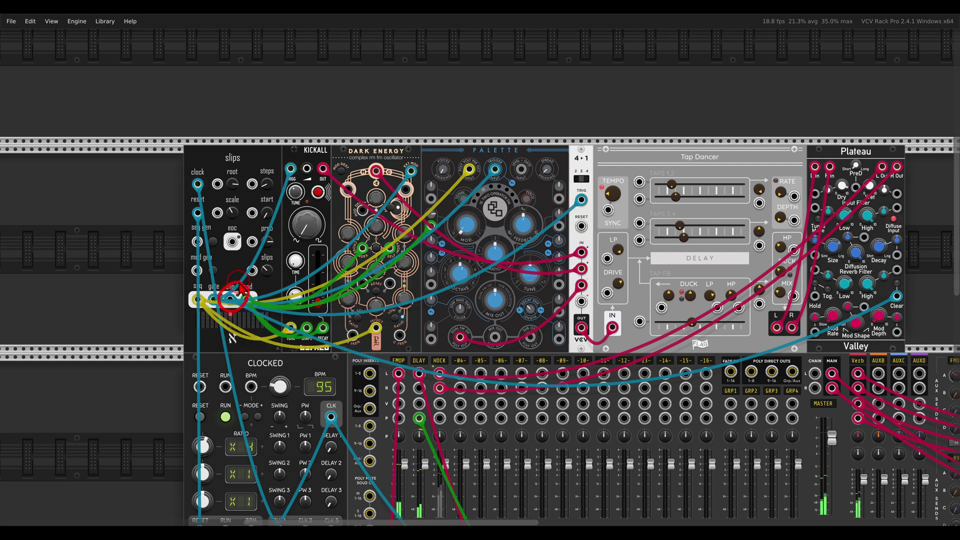
mouse_move(270, 267)
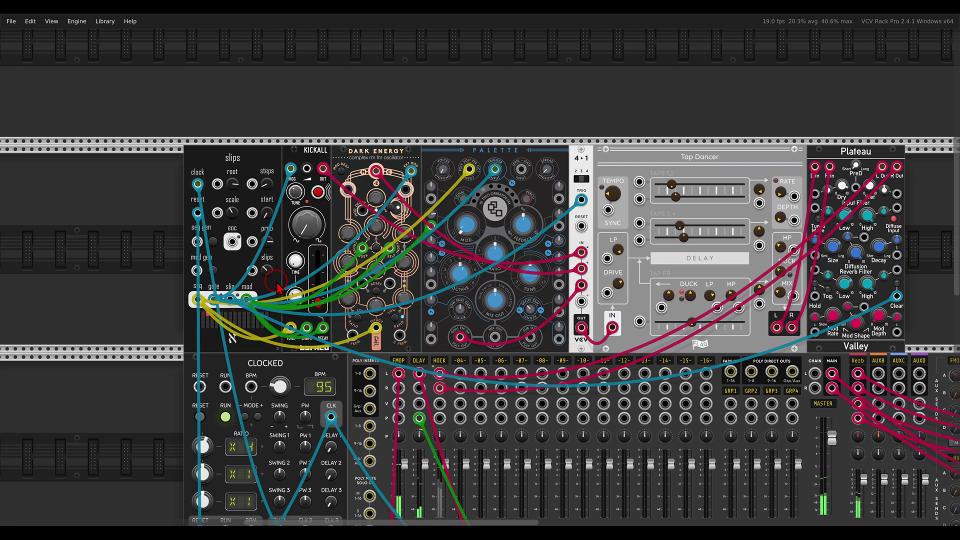
mouse_move(719, 145)
left_mouse_down()
mouse_move(677, 168)
mouse_move(719, 143)
left_mouse_up()
Step: Unmute the HOCK channel on MixMaster and scroll down to the Pony VCO row
scroll(447, 443, "down", 3)
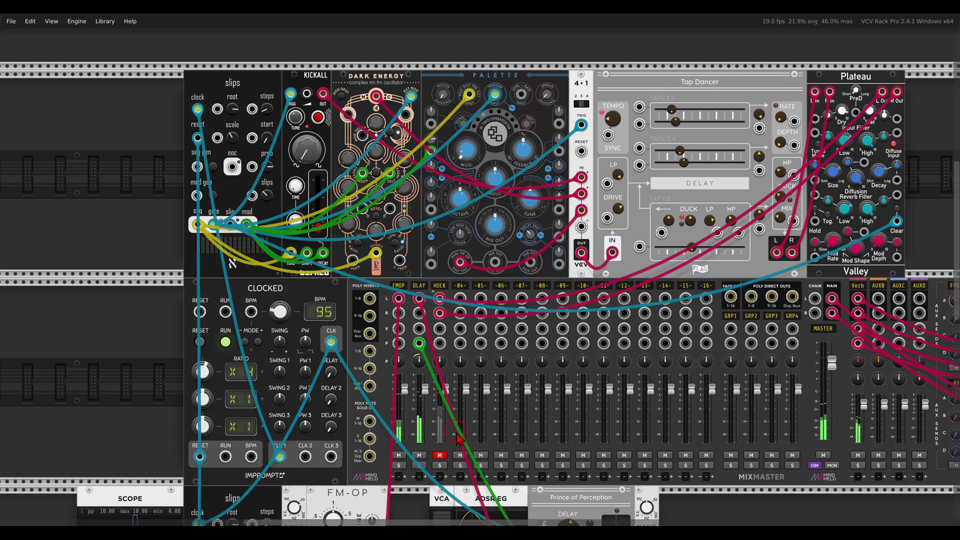
left_click(439, 456)
scroll(440, 463, "down", 5)
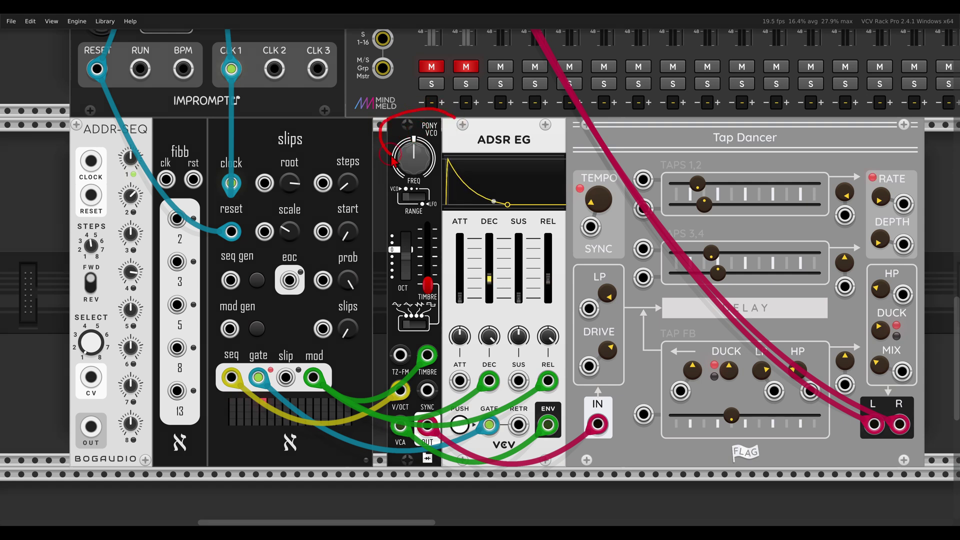
Step: Unmute the PONY channel and cable slips' eoc output into its mod gen input
left_click(429, 68)
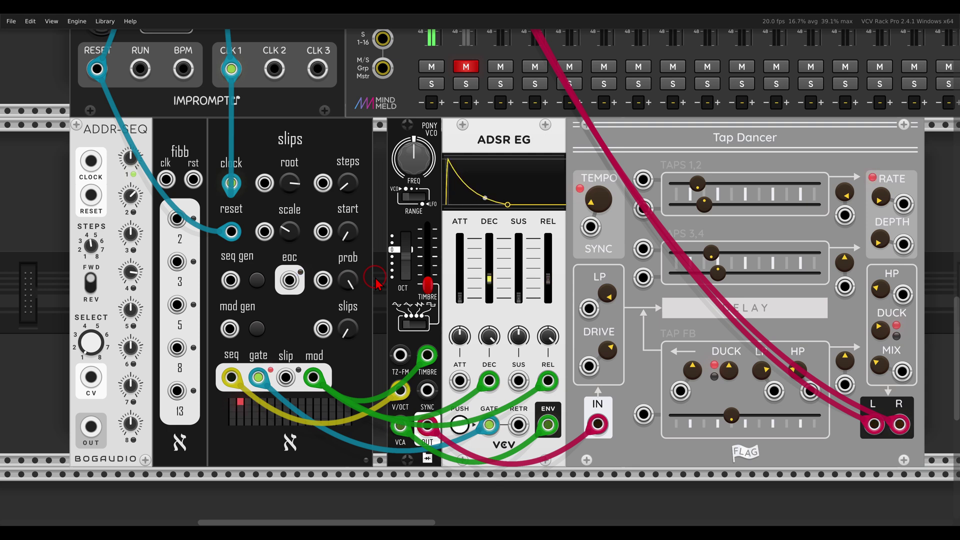
left_click_drag(345, 299, 493, 267)
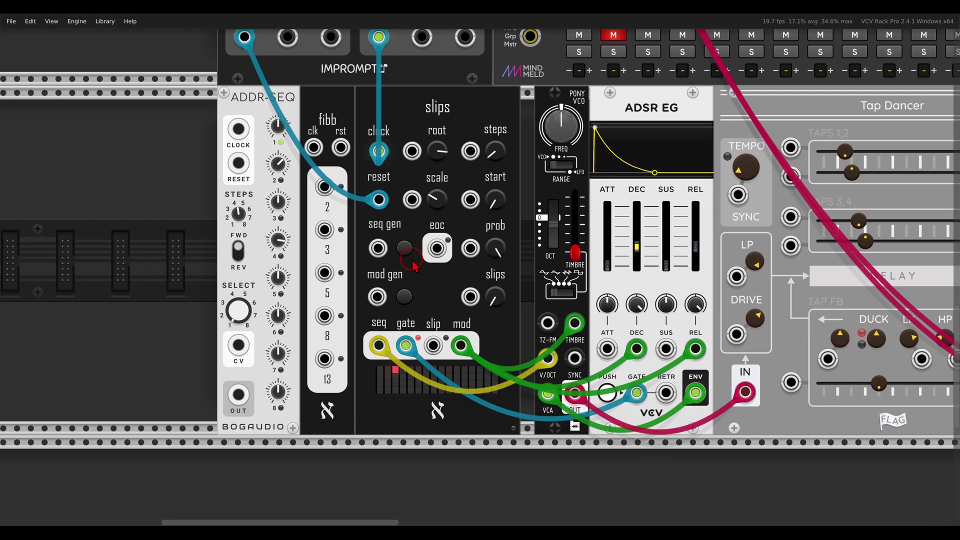
scroll(413, 265, "up", 3)
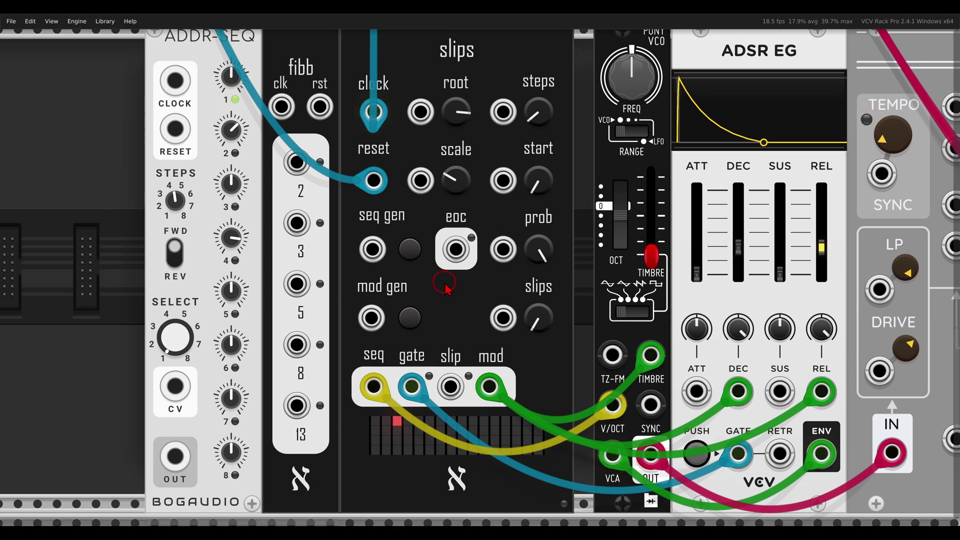
scroll(445, 288, "down", 2)
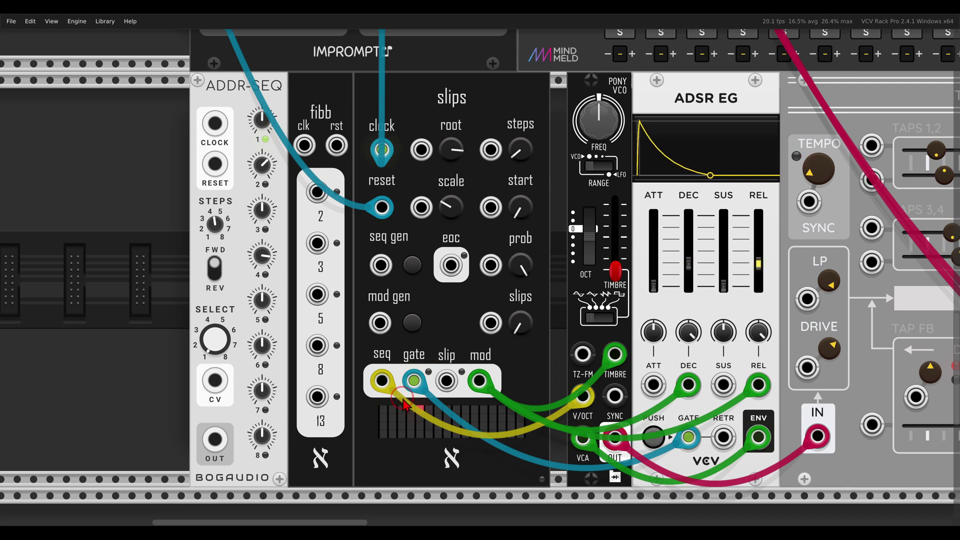
left_click_drag(453, 267, 389, 331)
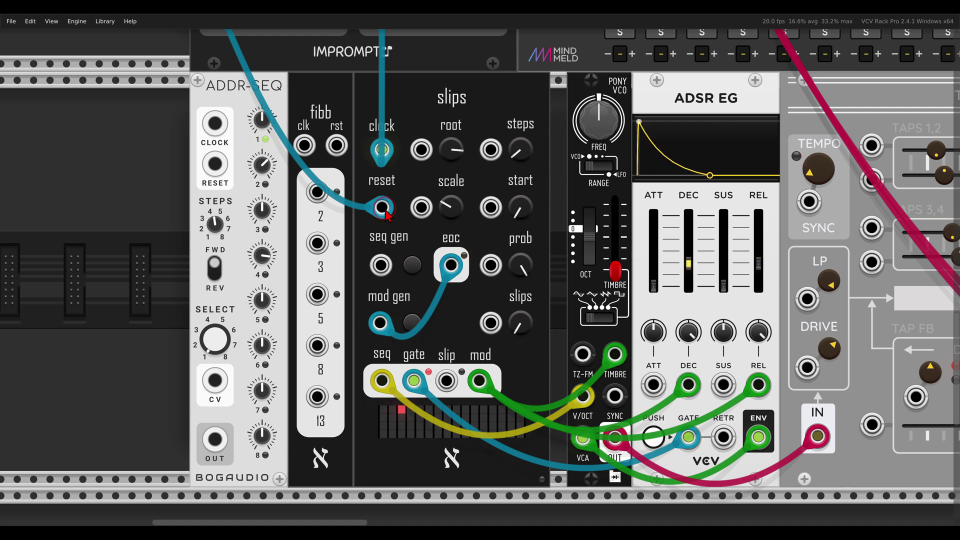
Step: Move slips' eoc cable to fibb's clk input and patch fibb's 3 output into slips' mod gen
mouse_move(350, 86)
left_mouse_down()
mouse_move(308, 93)
mouse_move(291, 129)
mouse_move(358, 136)
mouse_move(347, 90)
left_mouse_up()
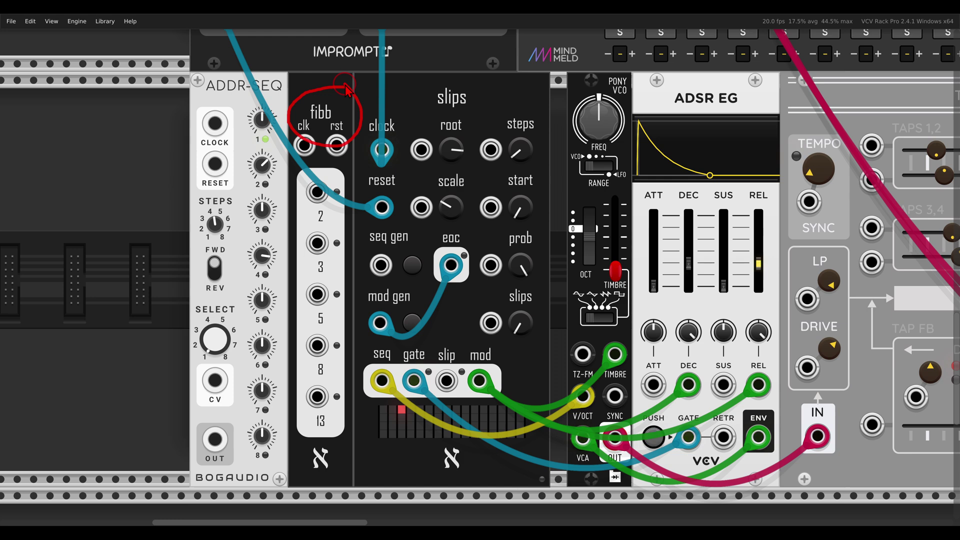
mouse_move(380, 322)
left_mouse_down()
mouse_move(410, 313)
mouse_move(328, 235)
mouse_move(295, 167)
mouse_move(303, 146)
left_mouse_up()
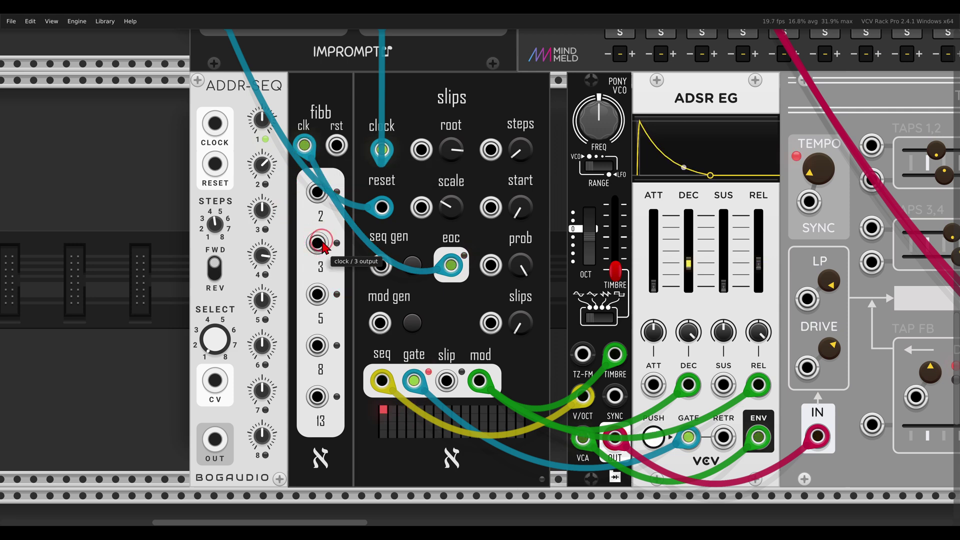
left_click_drag(317, 244, 379, 323)
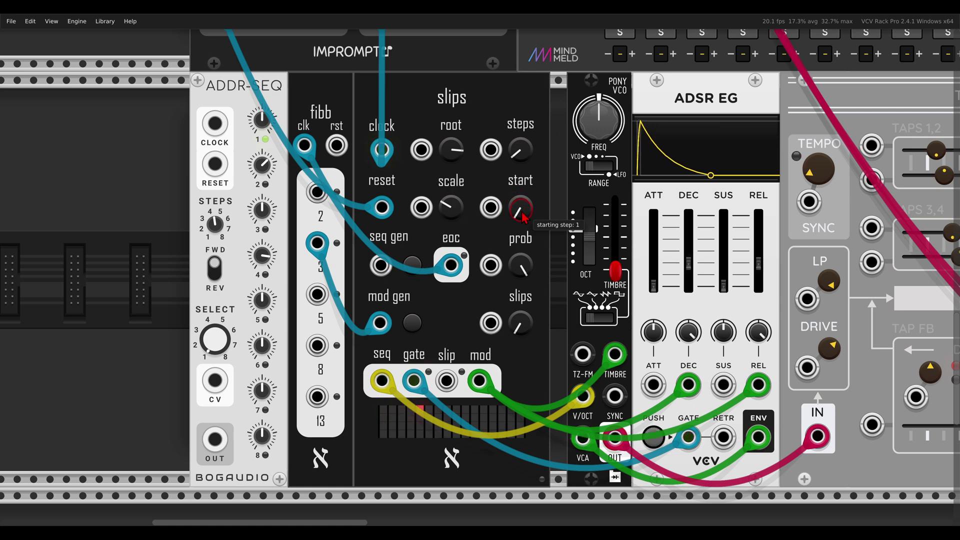
Step: Sweep slips' starting step up to 18 and 32, then settle slips on 8 steps
left_click_drag(521, 212, 520, 215)
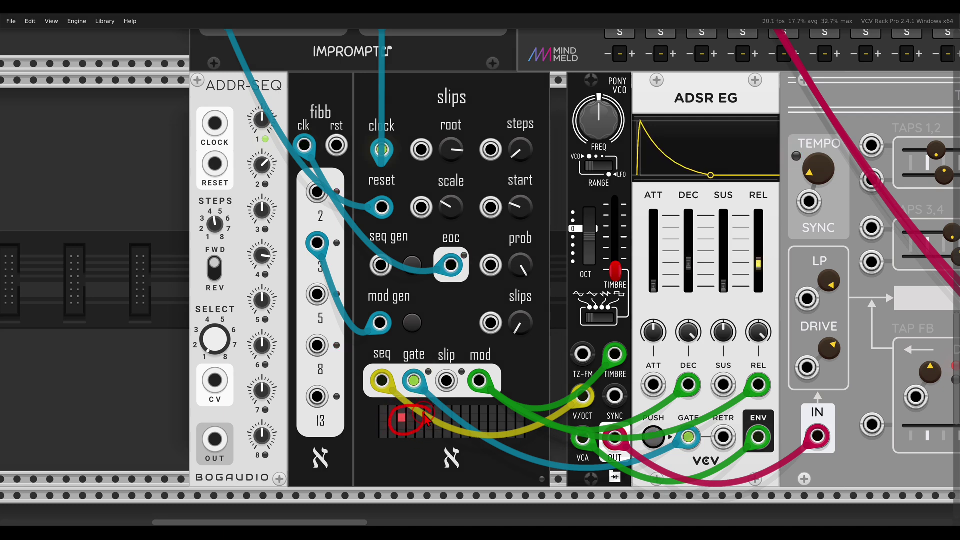
mouse_move(522, 219)
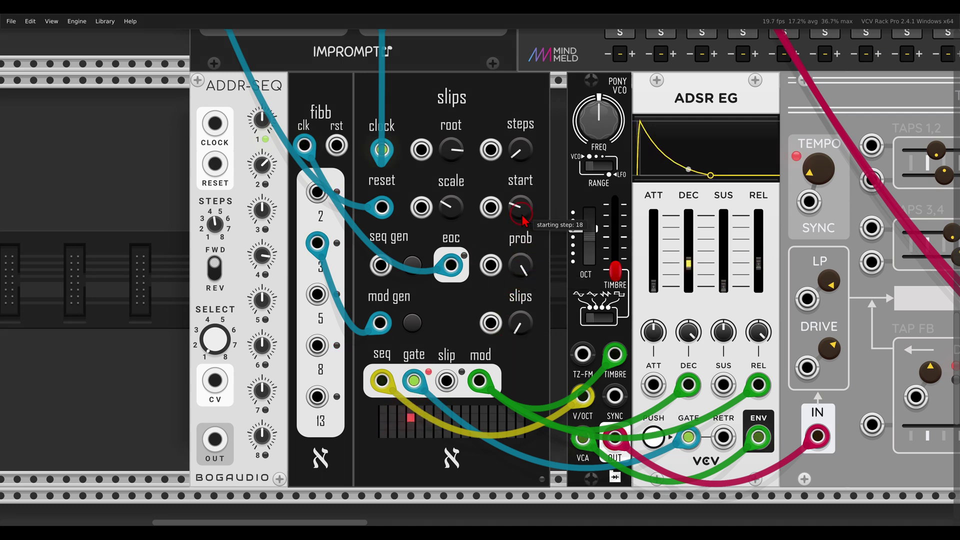
mouse_move(523, 413)
left_mouse_down()
mouse_move(431, 399)
mouse_move(475, 459)
mouse_move(523, 426)
left_mouse_up()
left_click_drag(521, 209, 519, 209)
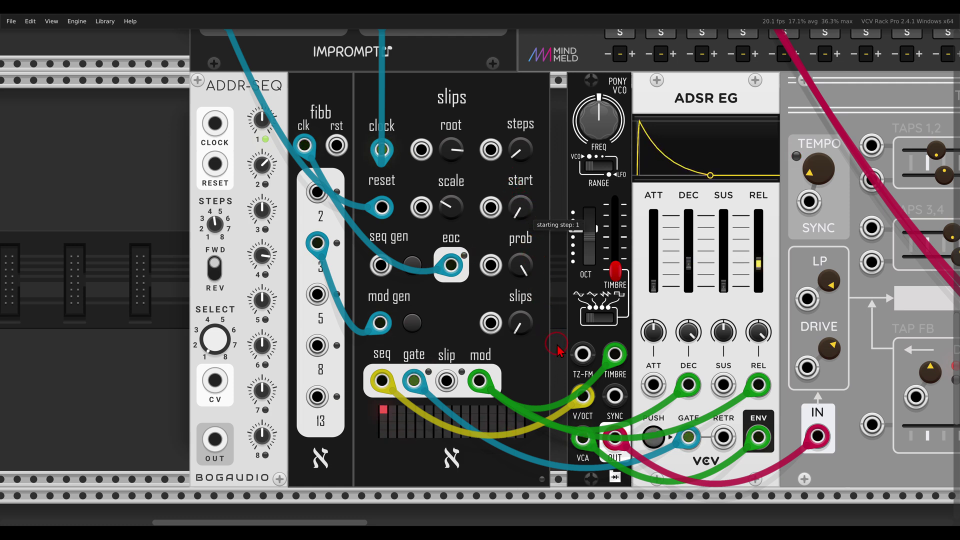
mouse_move(521, 211)
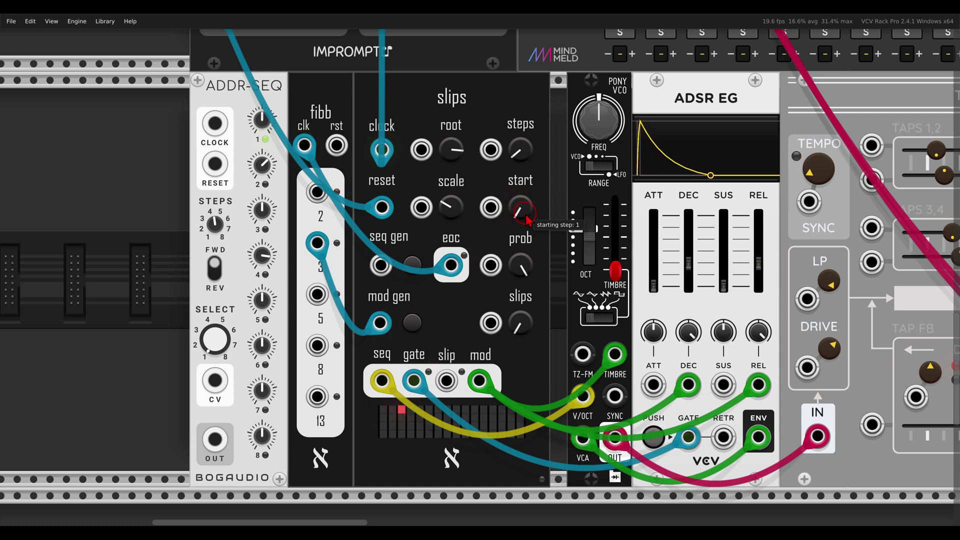
mouse_move(519, 160)
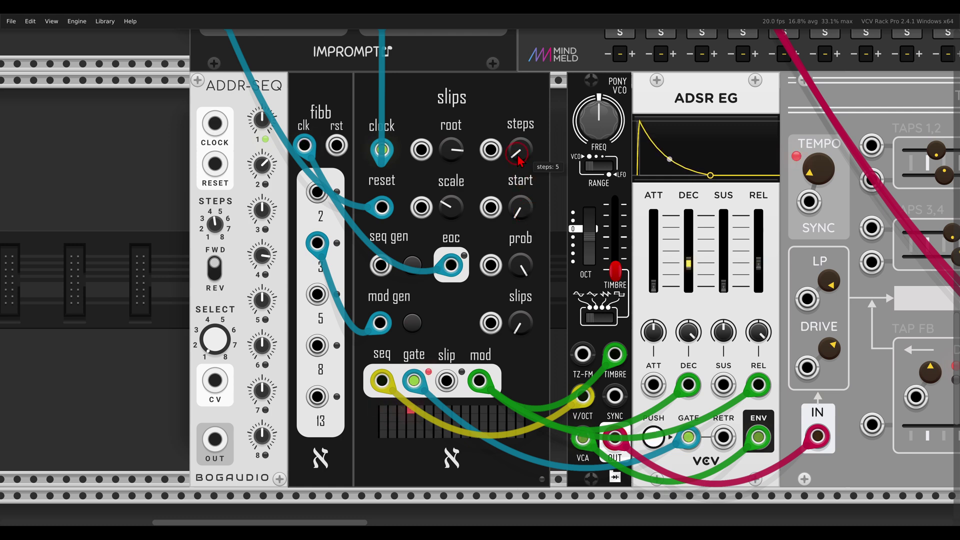
left_click_drag(519, 160, 506, 90)
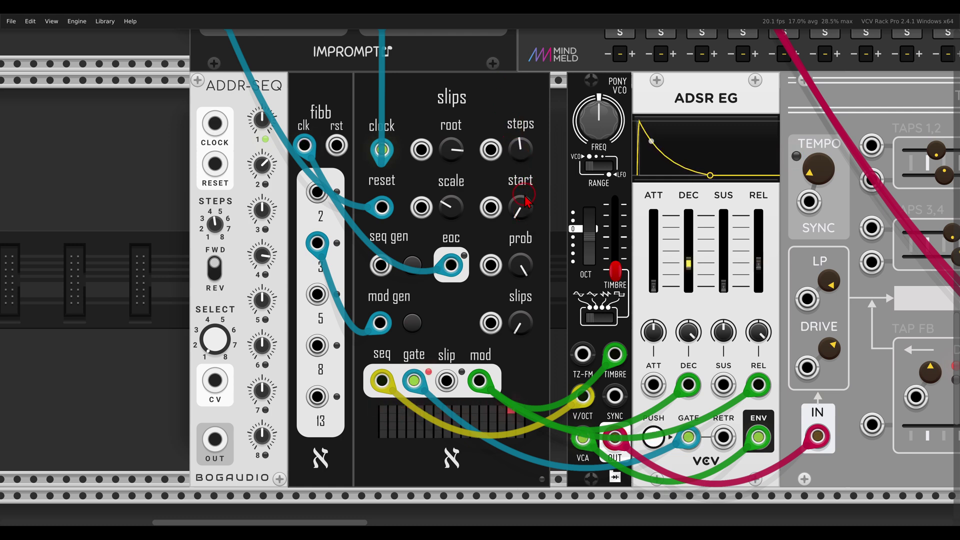
left_click_drag(532, 228, 516, 165)
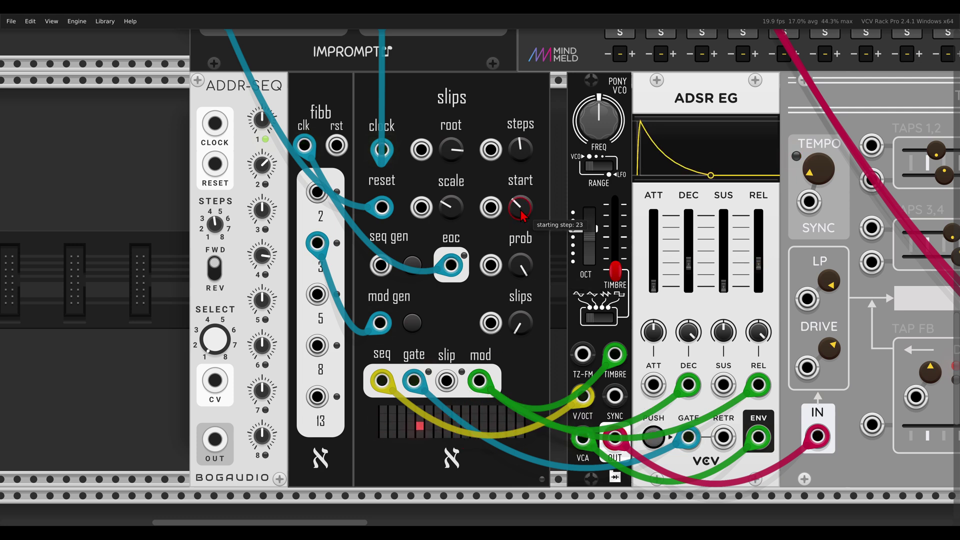
left_click_drag(522, 213, 522, 250)
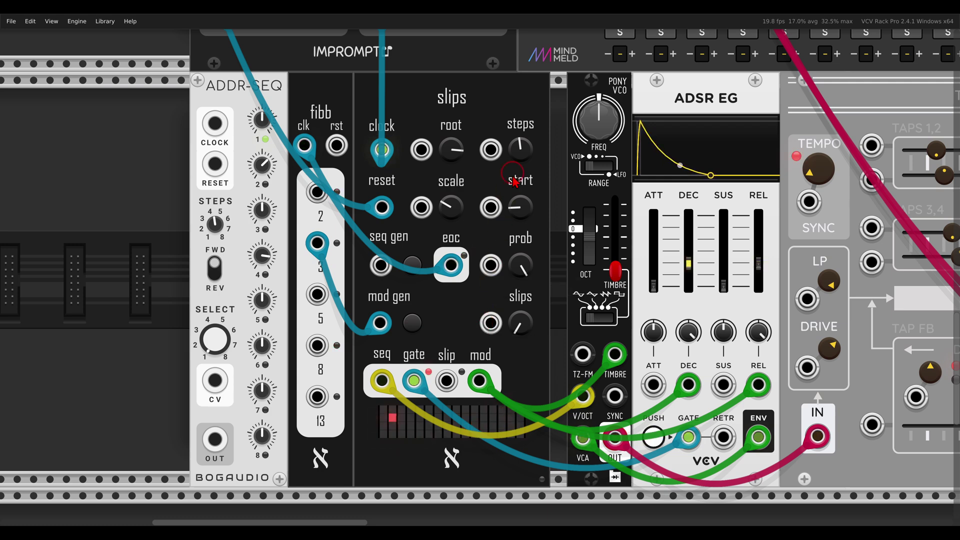
left_click_drag(522, 154, 527, 258)
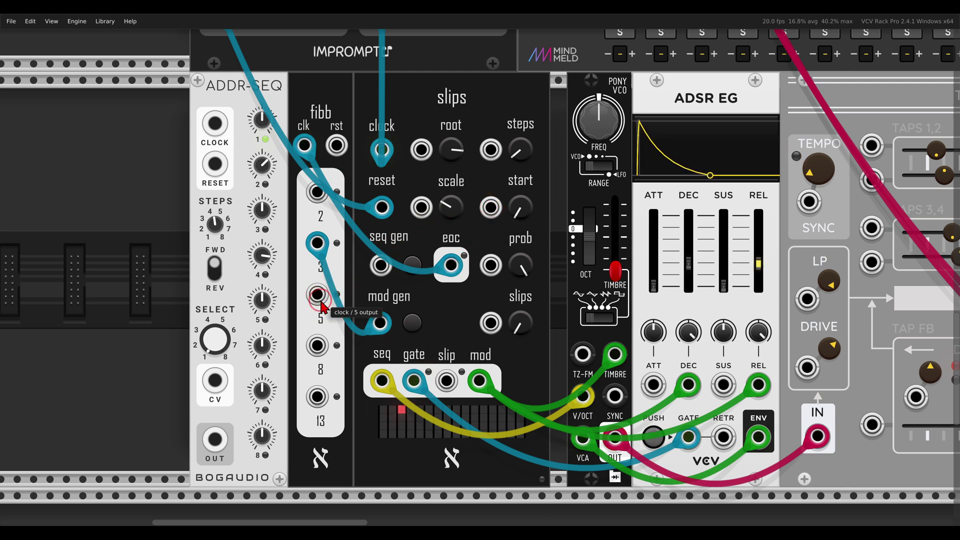
Step: Clock ADDR-SEQ from fibb's 5 output and patch ADDR-SEQ's OUT into slips' start input
mouse_move(429, 281)
left_mouse_down()
mouse_move(465, 298)
mouse_move(473, 246)
left_mouse_up()
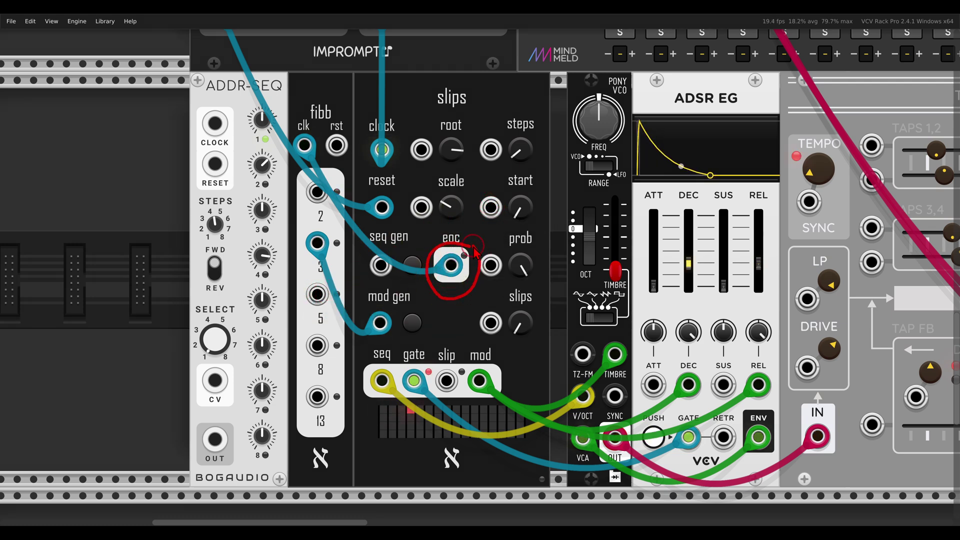
left_click_drag(317, 295, 215, 124)
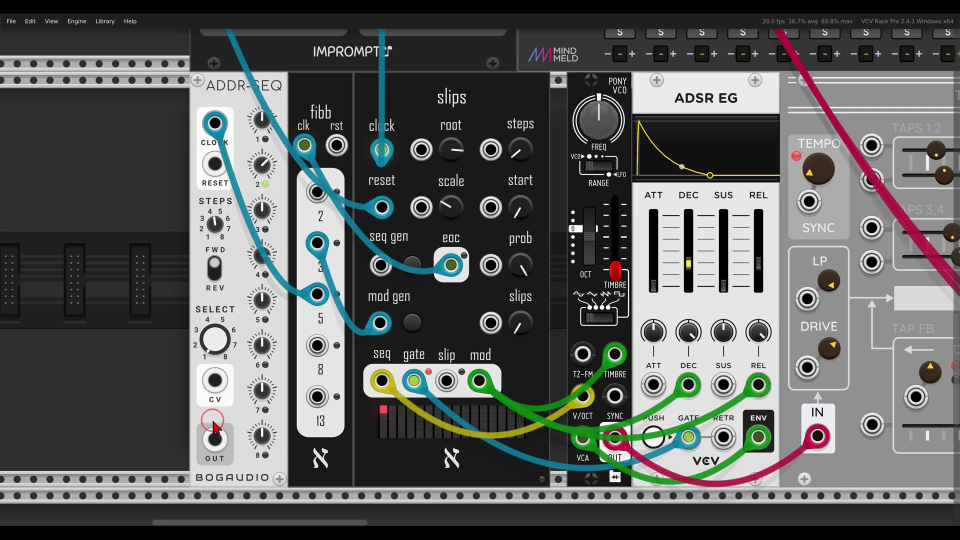
left_click_drag(216, 434, 486, 220)
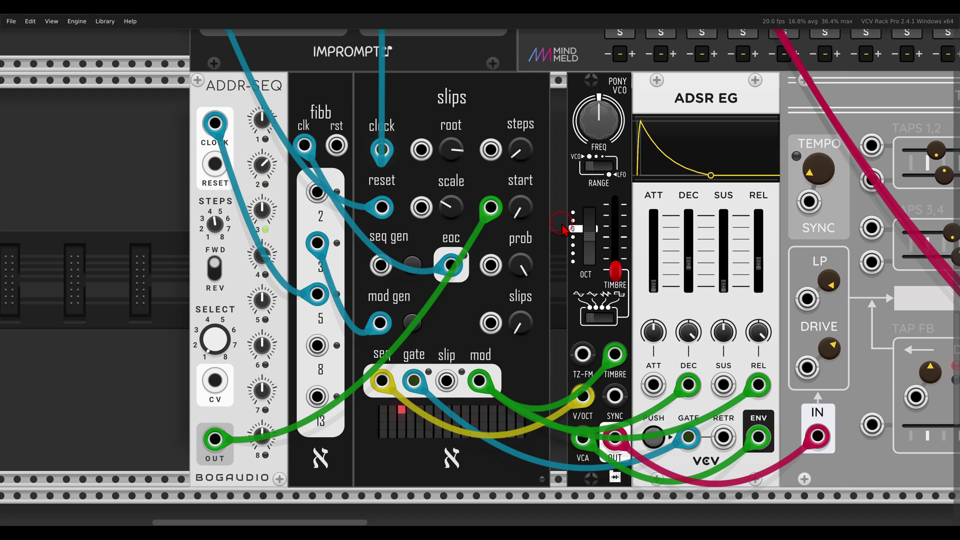
Step: Show the upper simplex and hold / Kickall patch, highlighting simplex and hold and slips' step display
scroll(562, 230, "up", 10)
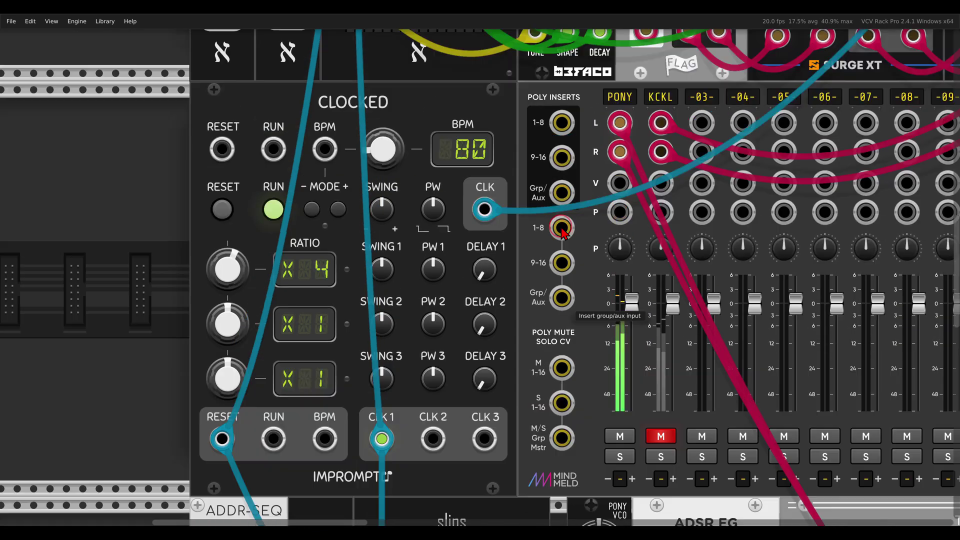
scroll(560, 229, "up", 12)
scroll(560, 228, "down", 2)
left_click_drag(620, 171, 536, 204)
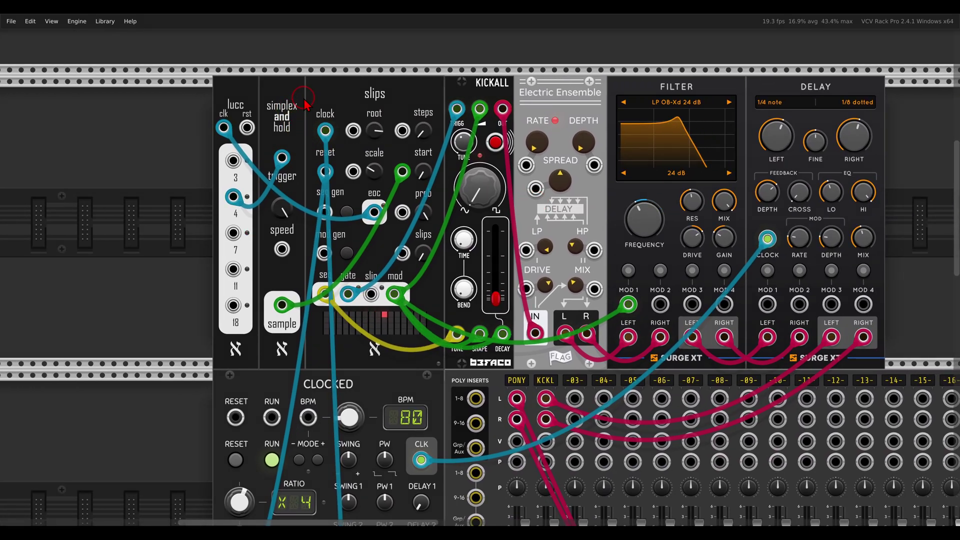
mouse_move(306, 93)
left_mouse_down()
mouse_move(262, 101)
mouse_move(250, 121)
mouse_move(279, 146)
left_mouse_up()
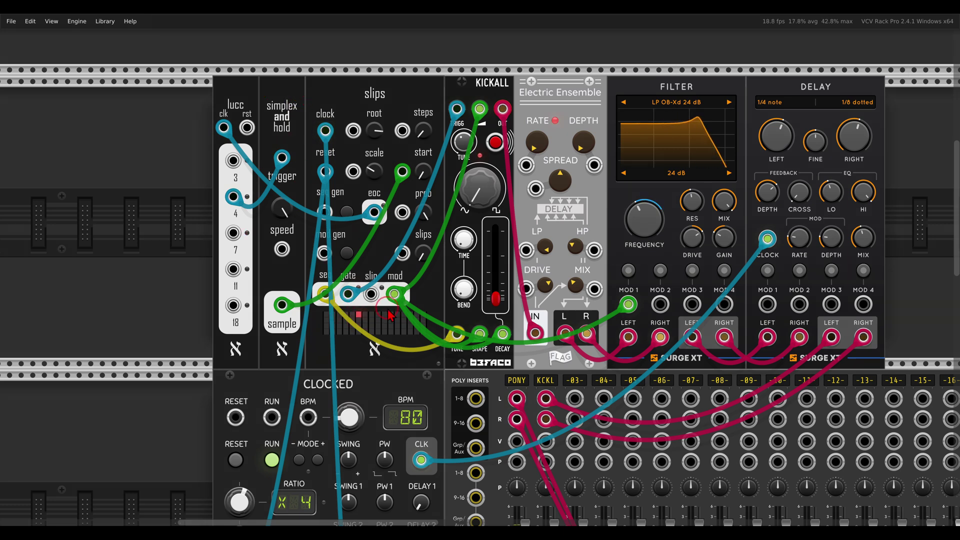
mouse_move(383, 307)
left_mouse_down()
mouse_move(323, 333)
mouse_move(388, 348)
mouse_move(388, 299)
left_mouse_up()
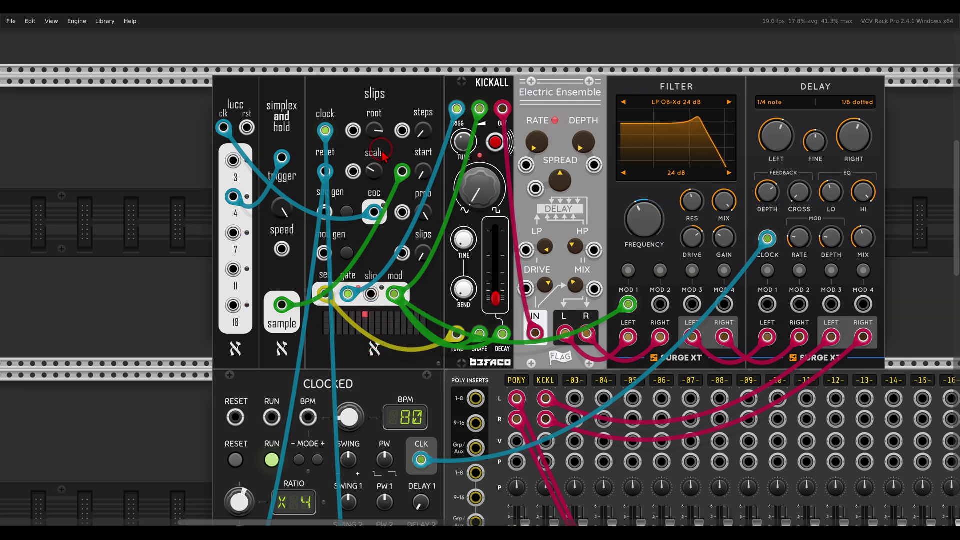
Step: Zoom and scroll the rack to the lucc / slips / VCO / VCF / LFO row
scroll(566, 395, "down", 5)
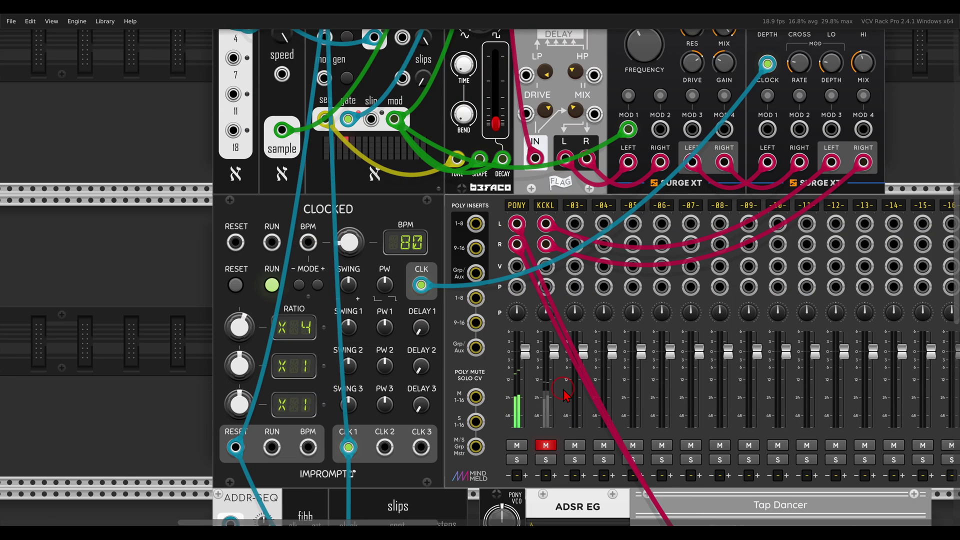
scroll(566, 395, "down", 5, "ctrl")
scroll(584, 357, "up", 2, "ctrl")
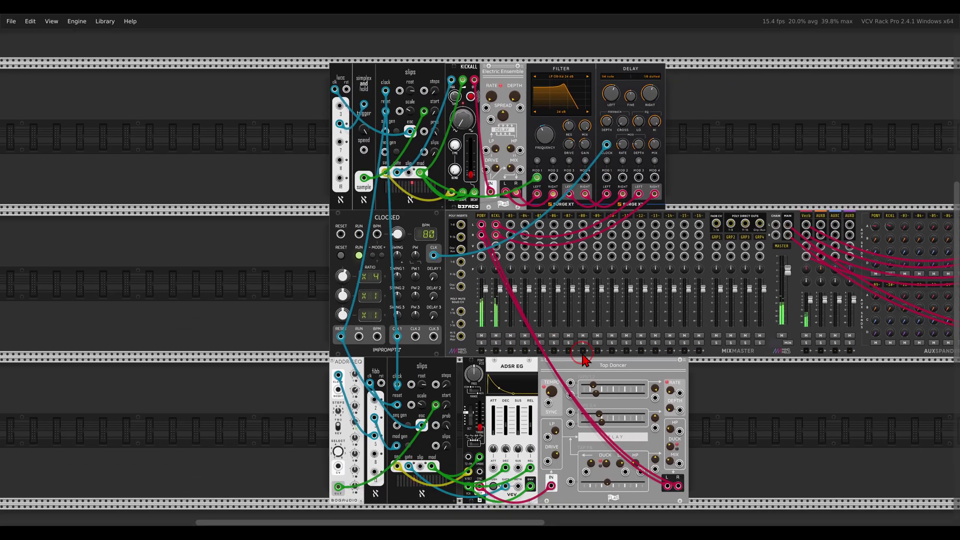
scroll(584, 358, "up", 1, "ctrl")
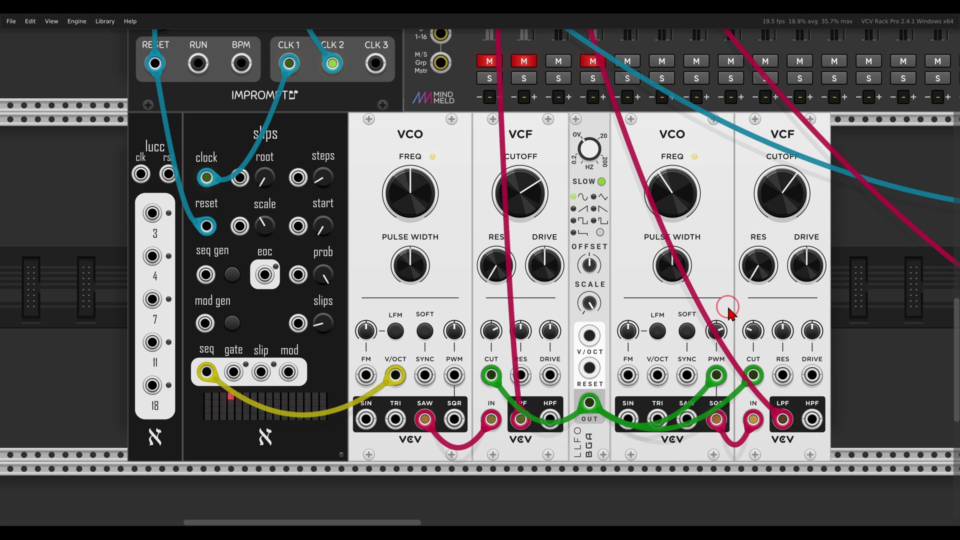
Step: Highlight the first VCO and VCF and unmute their mixer channel 1
mouse_move(423, 142)
left_mouse_down()
mouse_move(435, 125)
mouse_move(375, 143)
mouse_move(441, 149)
left_mouse_up()
mouse_move(530, 120)
left_mouse_down()
mouse_move(496, 129)
mouse_move(546, 139)
left_mouse_up()
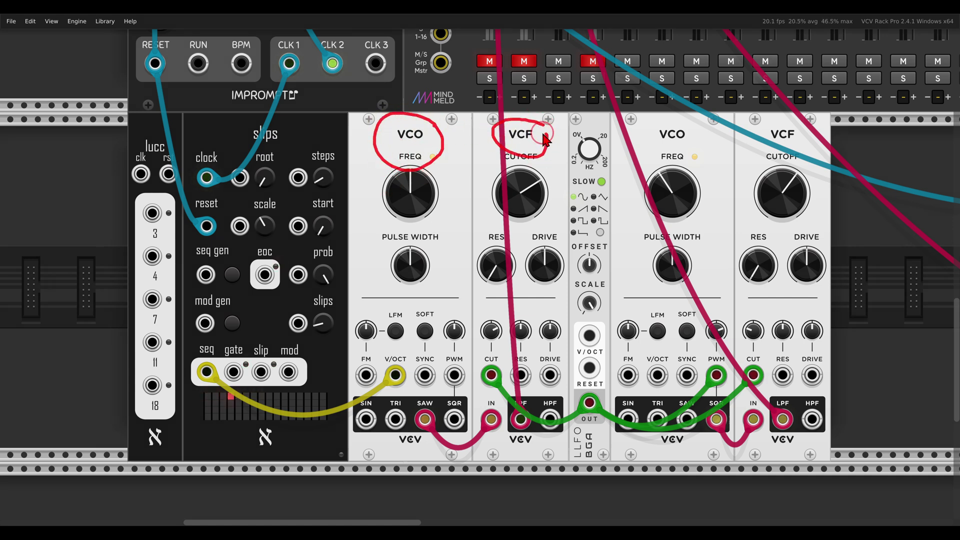
left_click(489, 61)
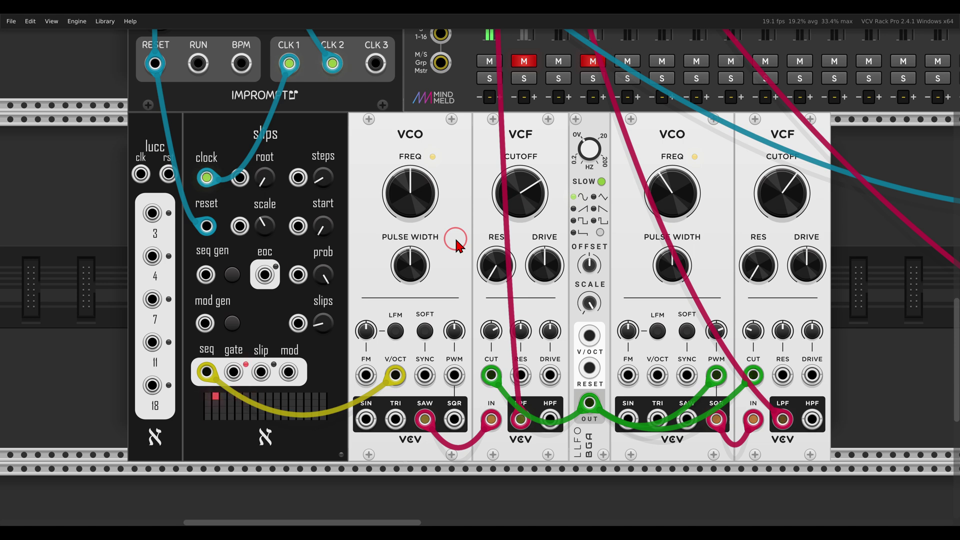
Step: Enable 'quantize mod sequence' on slips, highlighting its root/scale knobs and the second VCO and VCF
right_click(315, 147)
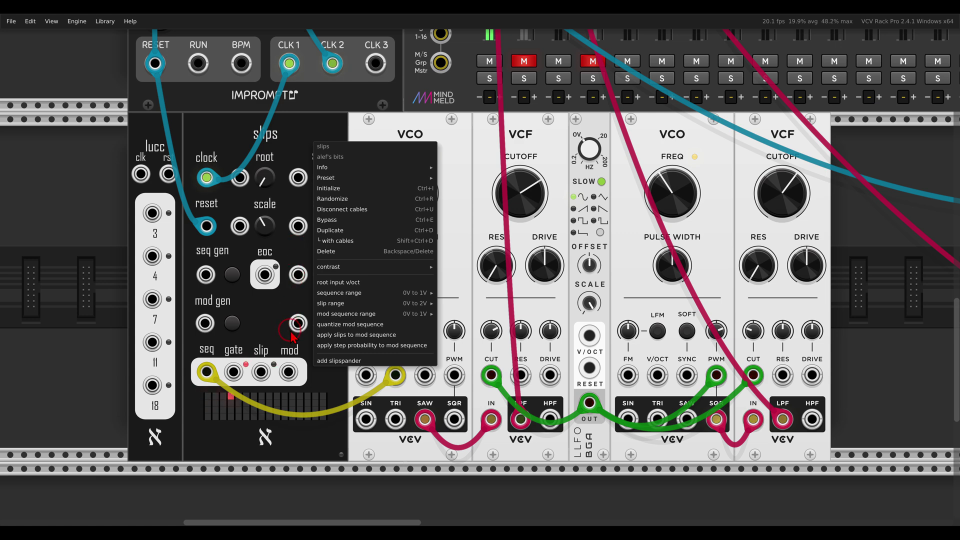
left_click(353, 325)
scroll(325, 350, "left", 1)
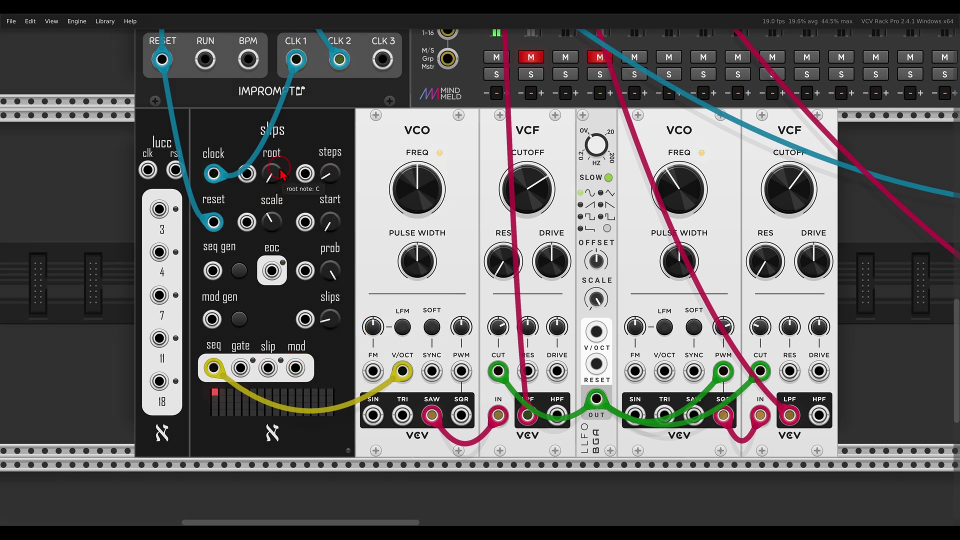
mouse_move(276, 158)
left_mouse_down()
mouse_move(251, 239)
mouse_move(292, 166)
left_mouse_up()
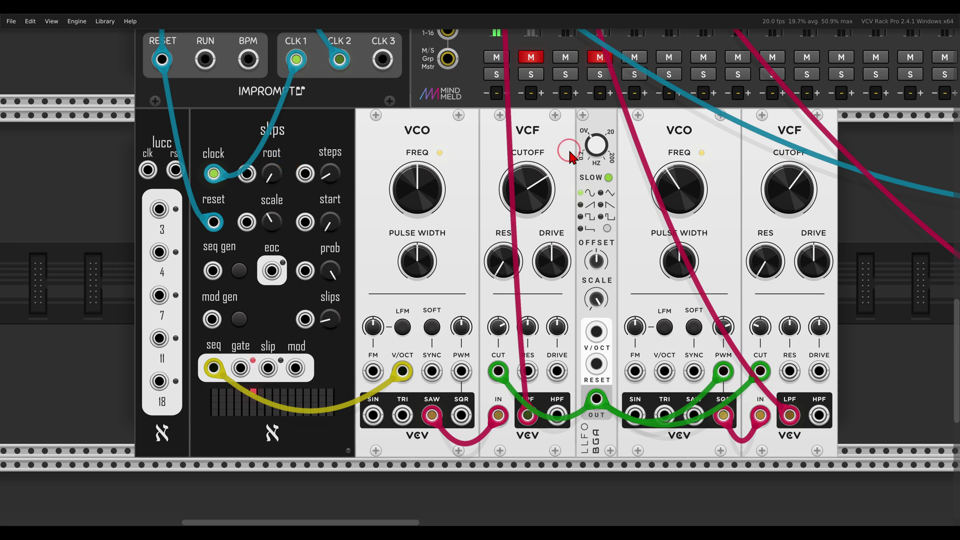
left_click_drag(692, 120, 696, 124)
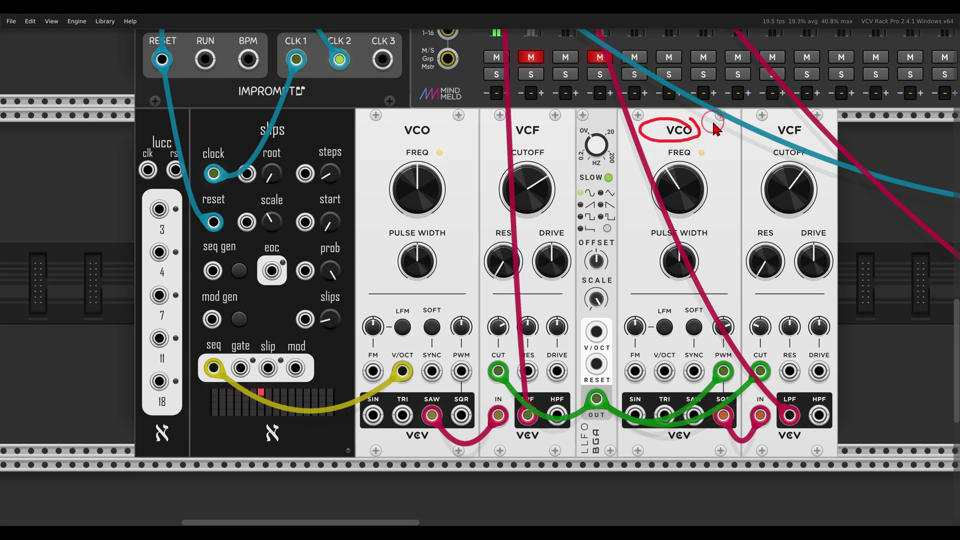
mouse_move(813, 127)
left_mouse_down()
mouse_move(783, 140)
mouse_move(815, 138)
left_mouse_up()
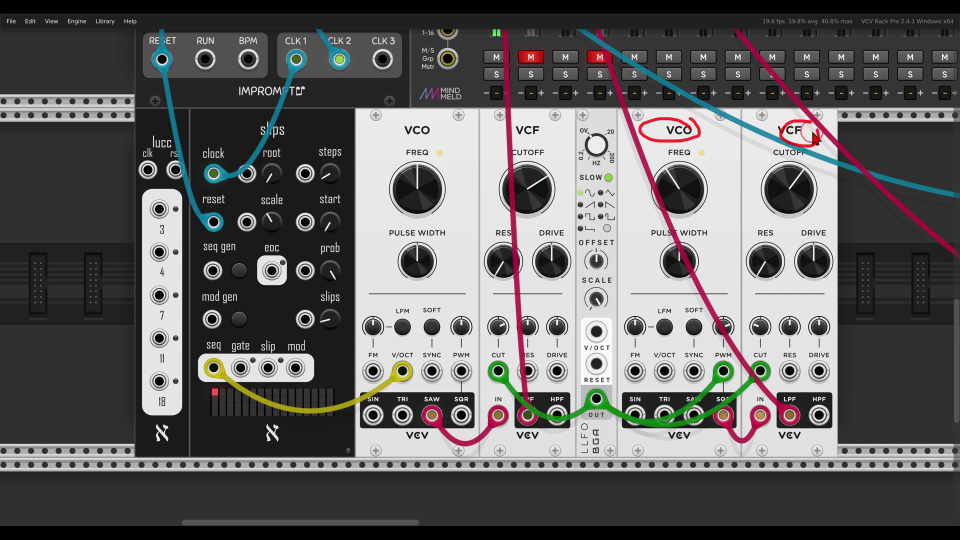
key("Escape")
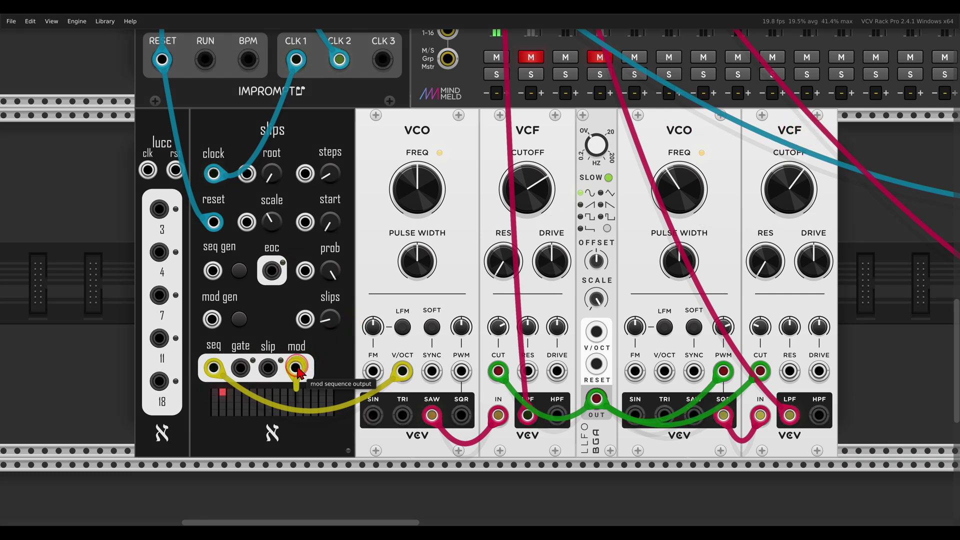
Step: Cable slips' mod output to the second VCO's V/OCT and unmute mixer channel 2
left_click_drag(296, 368, 664, 371)
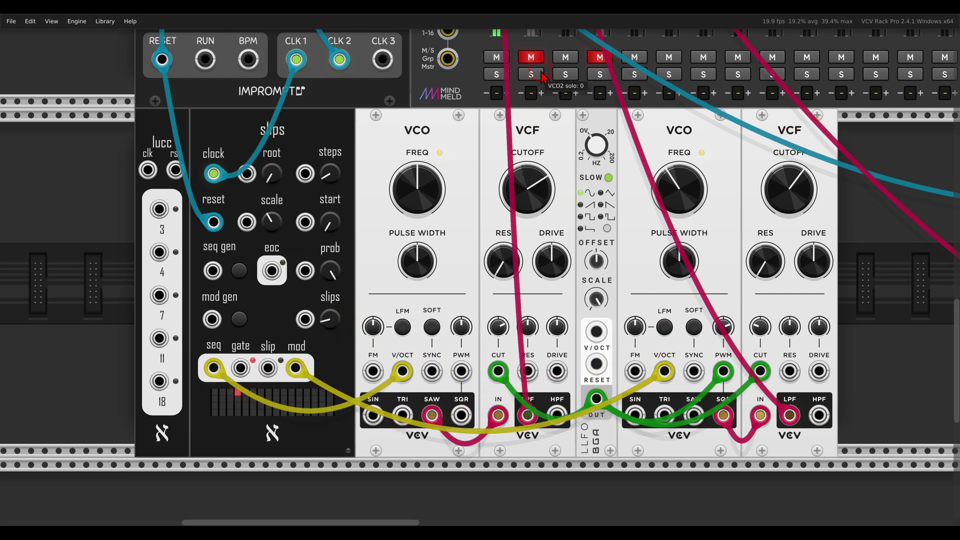
left_click(531, 57)
left_click(548, 269)
left_click_drag(548, 266, 567, 247)
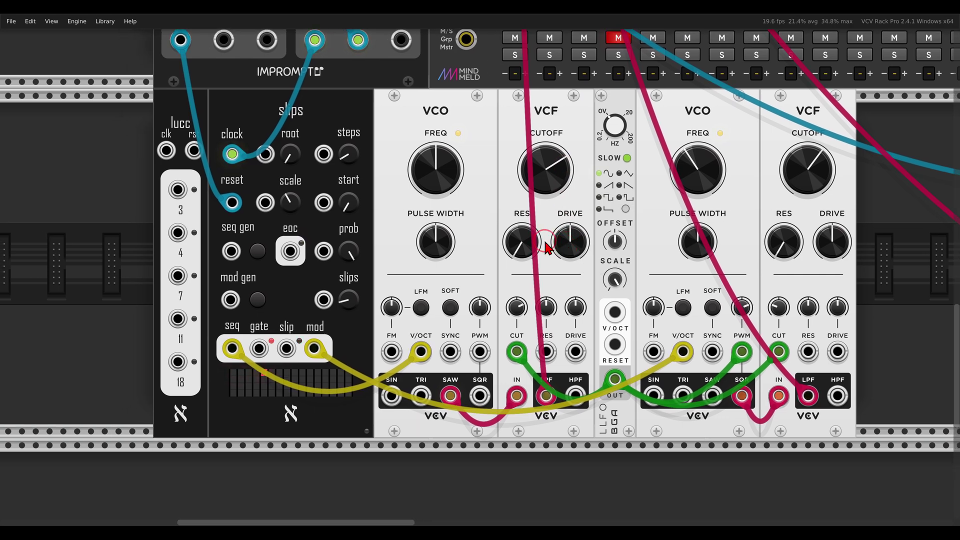
Step: Patch slips' eoc into lucc's clk and lucc's 4 output into slips' mod gen
scroll(548, 247, "up", 2, "ctrl")
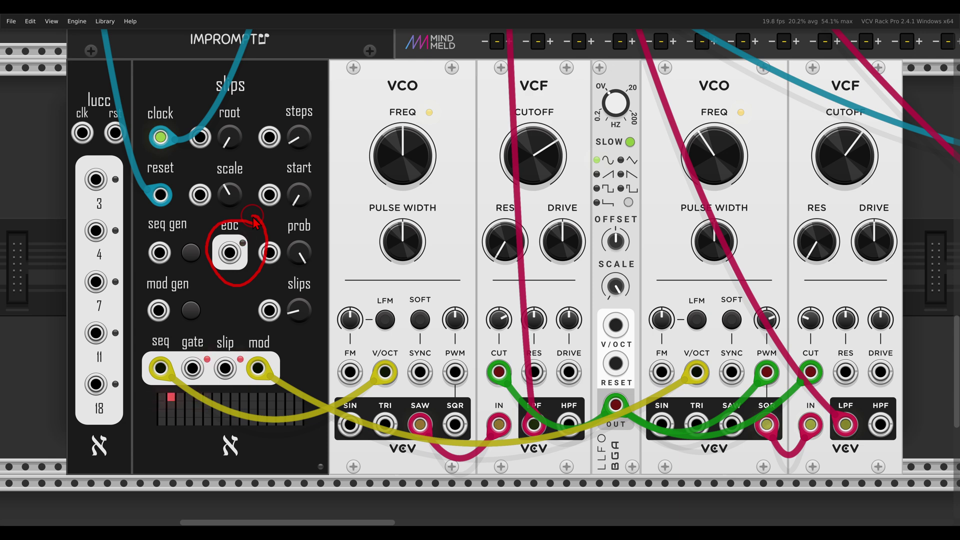
left_click_drag(231, 253, 82, 133)
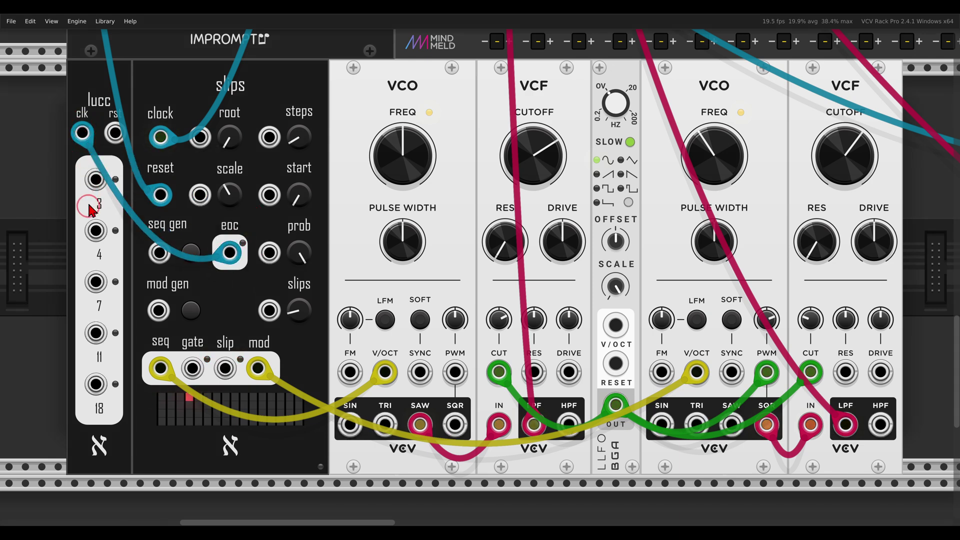
left_click_drag(96, 230, 159, 310)
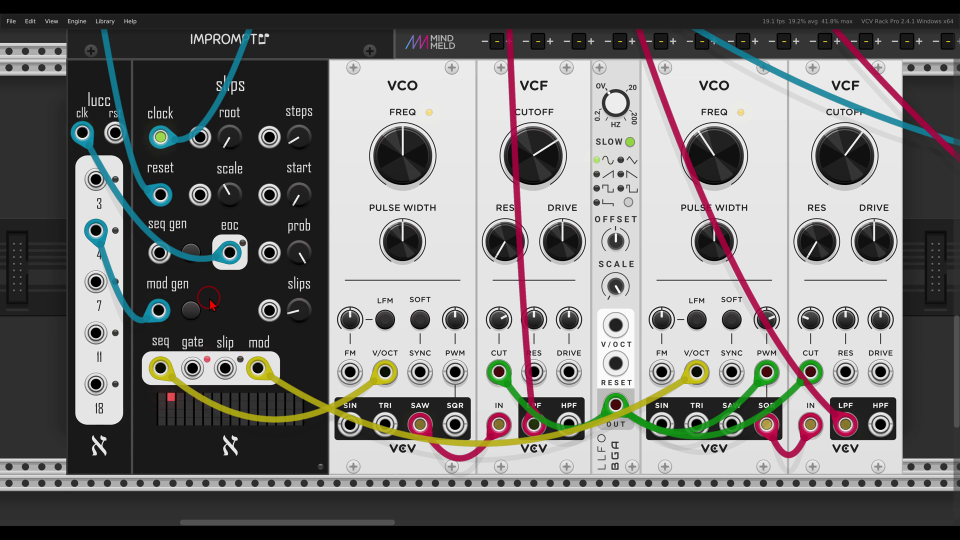
Step: Turn on 'apply step probability to mod sequence' in slips and lower prob to about 65%
right_click(267, 104)
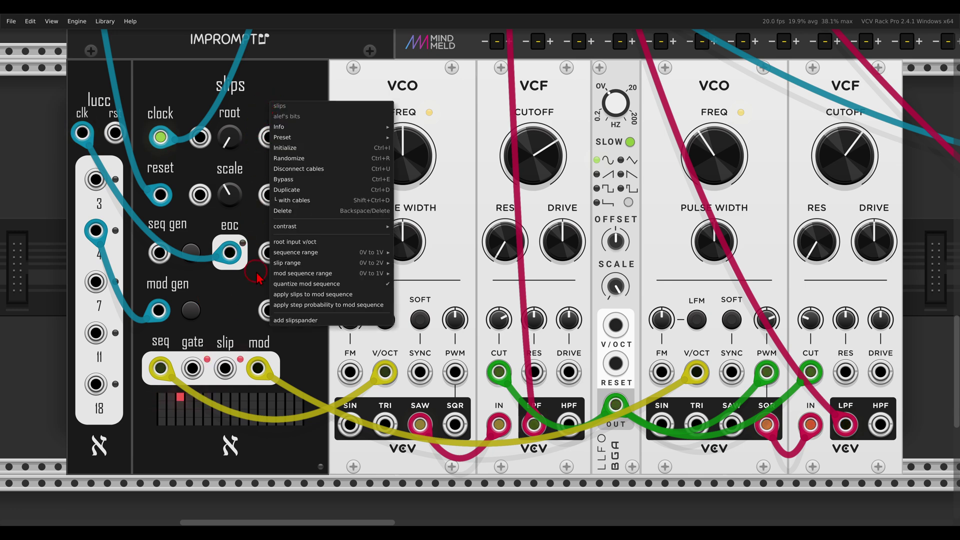
left_click(296, 306)
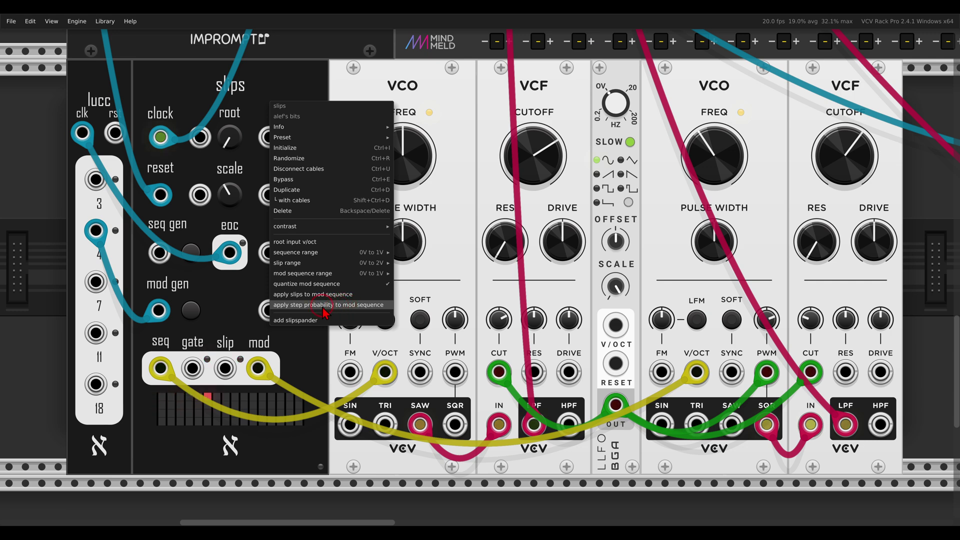
left_click(338, 311)
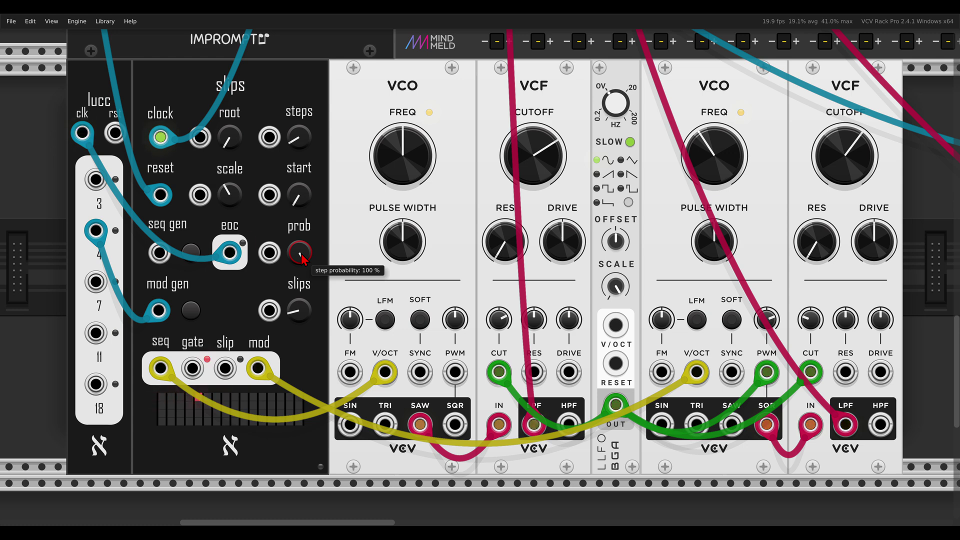
left_click_drag(302, 258, 307, 337)
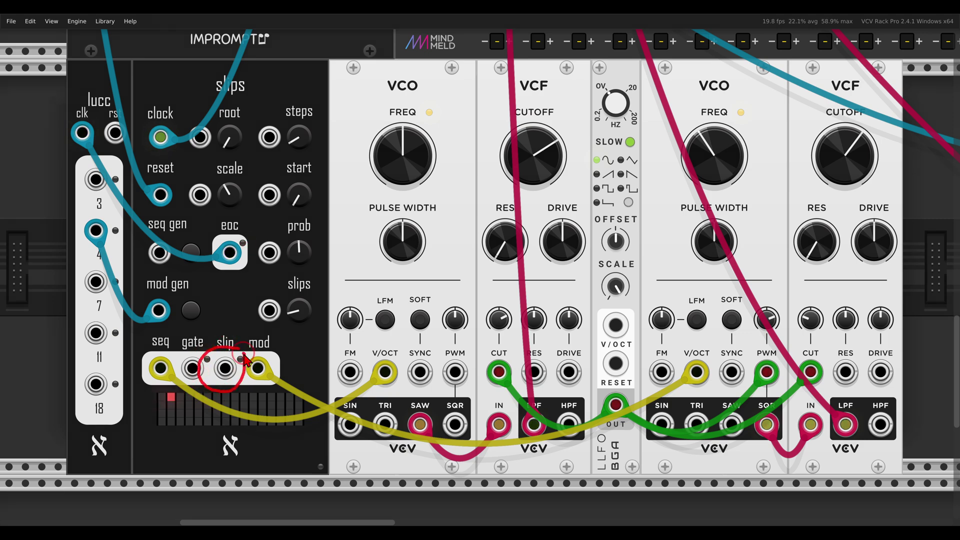
Step: Cable slips' slip output into the ADSR EG's GATE input
scroll(266, 313, "down", 2)
left_click_drag(603, 268, 313, 256)
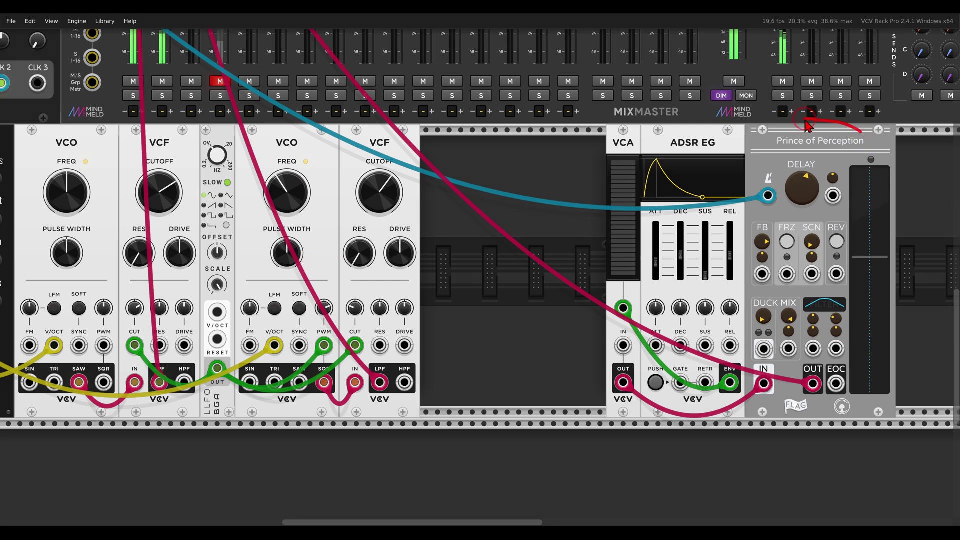
left_click_drag(806, 120, 856, 136)
mouse_move(646, 126)
left_mouse_down()
mouse_move(595, 142)
mouse_move(646, 134)
left_mouse_up()
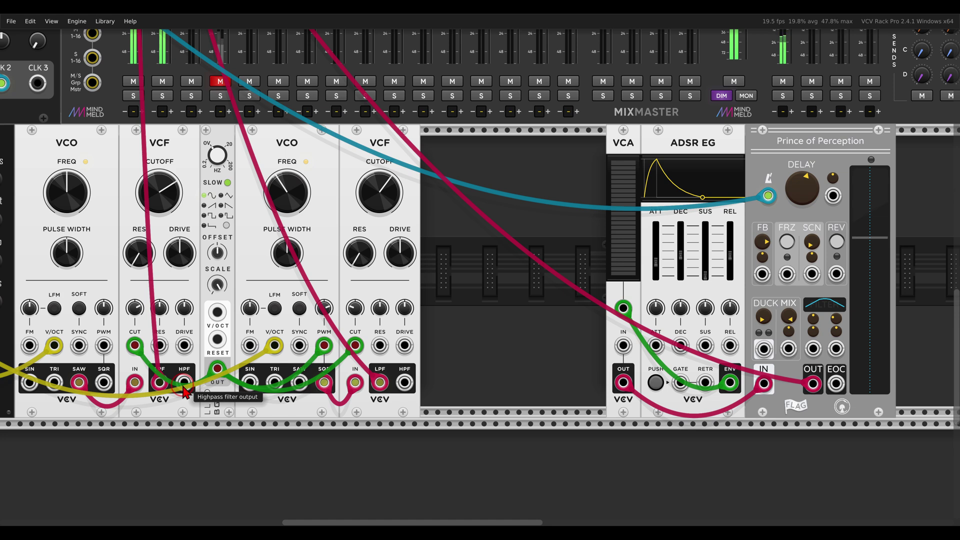
left_click_drag(184, 387, 623, 345)
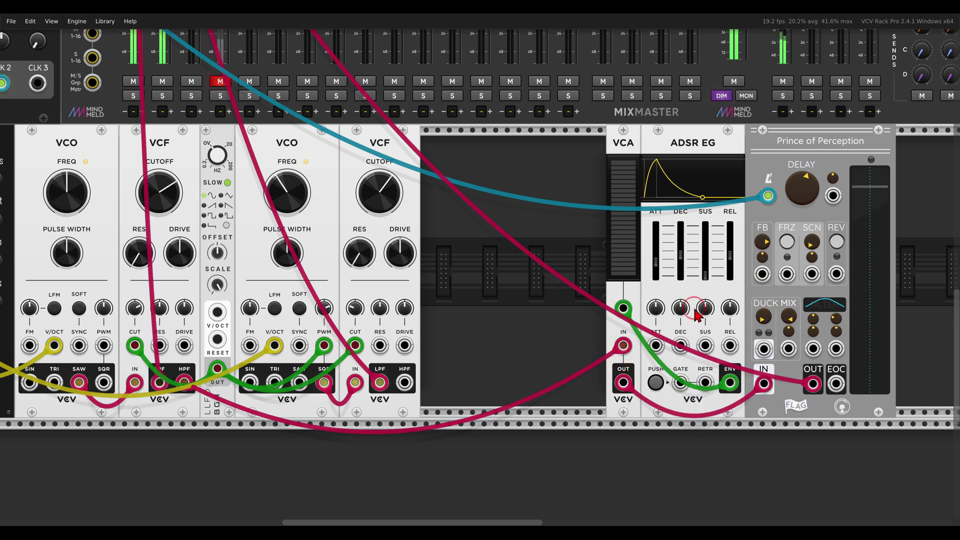
left_click_drag(604, 304, 720, 300)
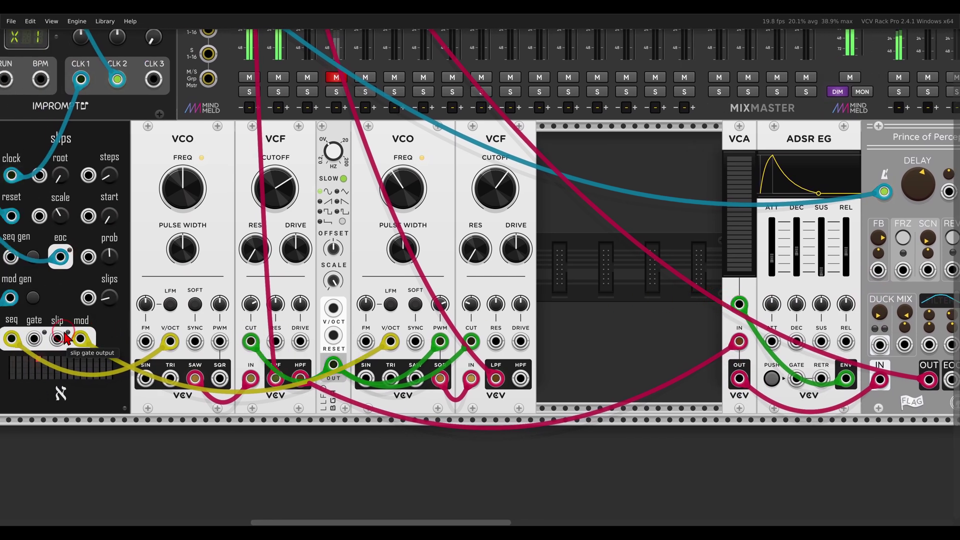
left_click_drag(59, 342, 798, 399)
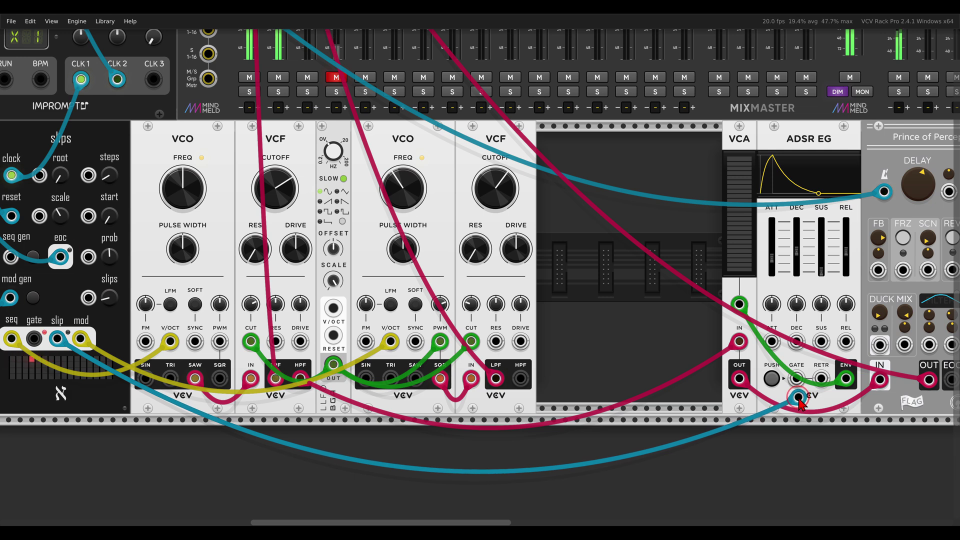
left_click_drag(799, 398, 799, 381)
Step: Move the VCA, ADSR EG and Prince of Perception left beside the second VCF
left_click_drag(670, 243, 884, 199)
left_click_drag(898, 156, 741, 156)
left_click(888, 179)
left_click_drag(877, 215, 957, 218)
left_click_drag(630, 257, 661, 255)
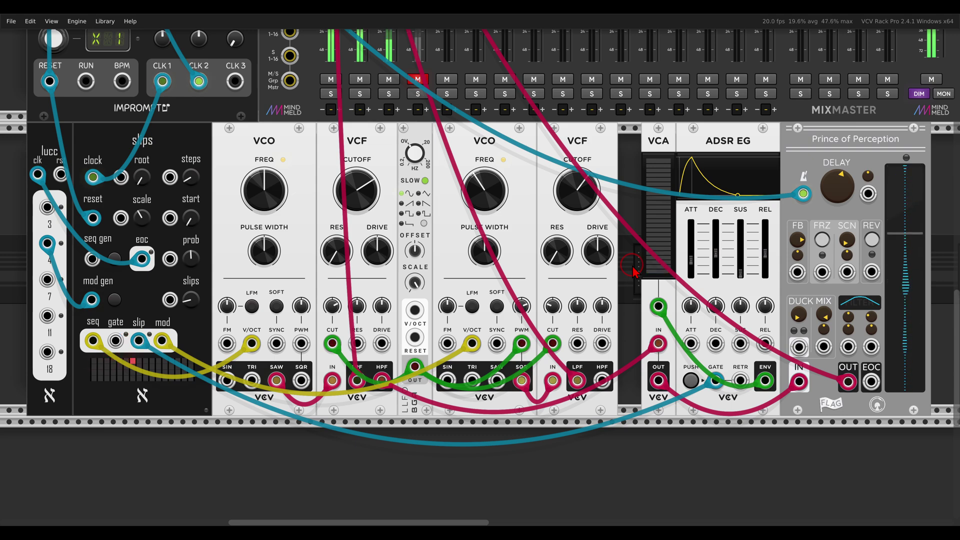
Step: Show the Tangents patch, highlighting white noise, Tangents, Plateau, Chronoblob and slips
scroll(379, 220, "up", 5)
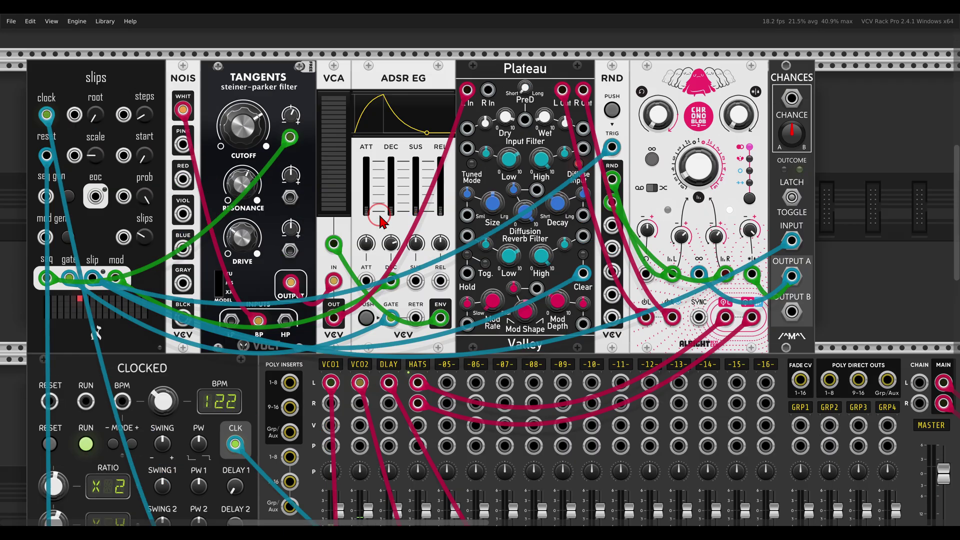
left_click_drag(374, 199, 431, 205)
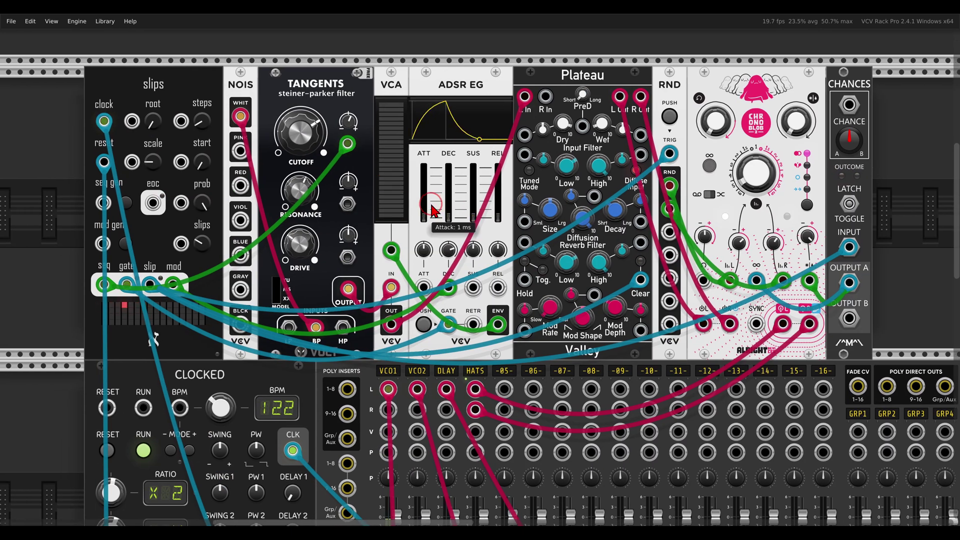
mouse_move(258, 105)
left_mouse_down()
mouse_move(223, 128)
mouse_move(252, 89)
left_mouse_up()
mouse_move(334, 69)
left_mouse_down()
mouse_move(308, 120)
mouse_move(330, 50)
left_mouse_up()
left_click_drag(598, 61, 607, 78)
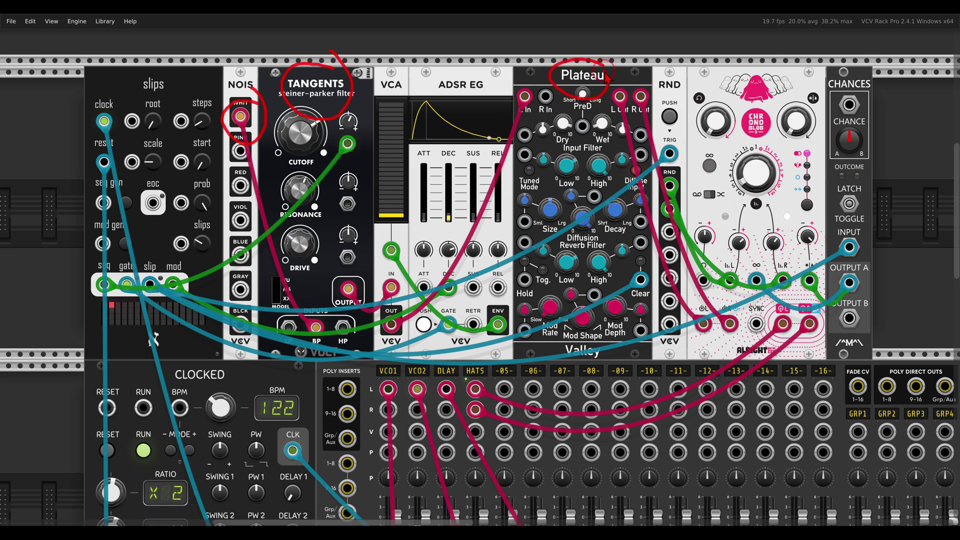
mouse_move(779, 73)
left_mouse_down()
mouse_move(714, 84)
mouse_move(797, 102)
mouse_move(785, 73)
left_mouse_up()
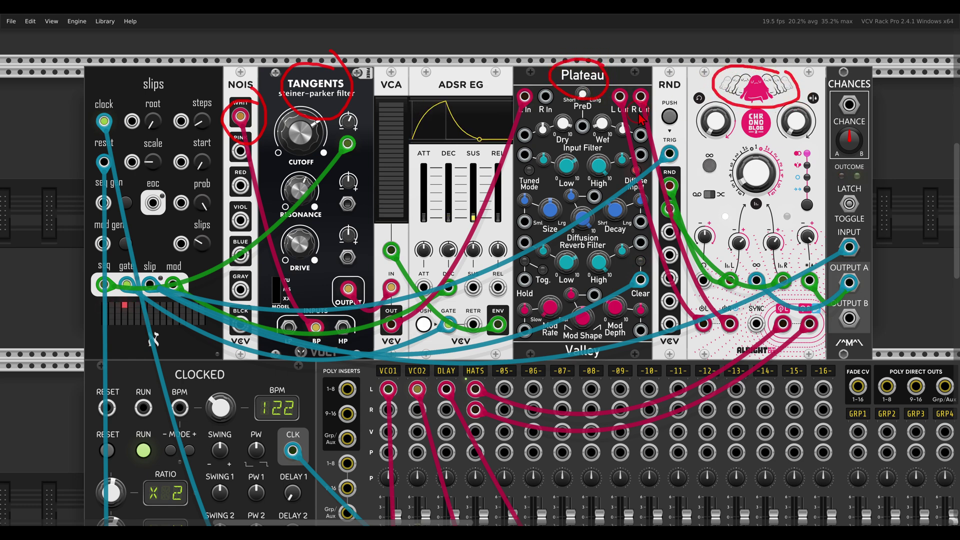
key("Escape")
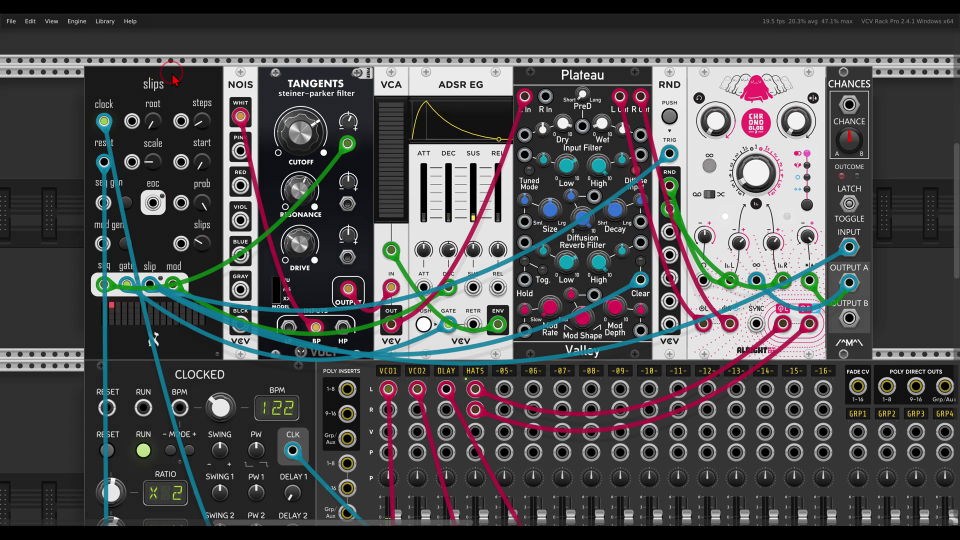
mouse_move(174, 72)
left_mouse_down()
mouse_move(139, 77)
mouse_move(132, 99)
mouse_move(164, 103)
mouse_move(175, 75)
left_mouse_up()
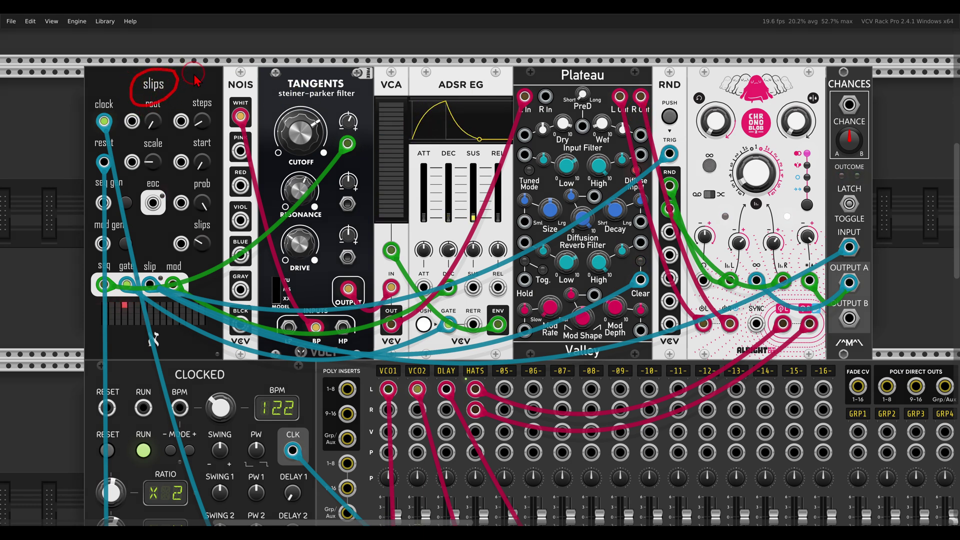